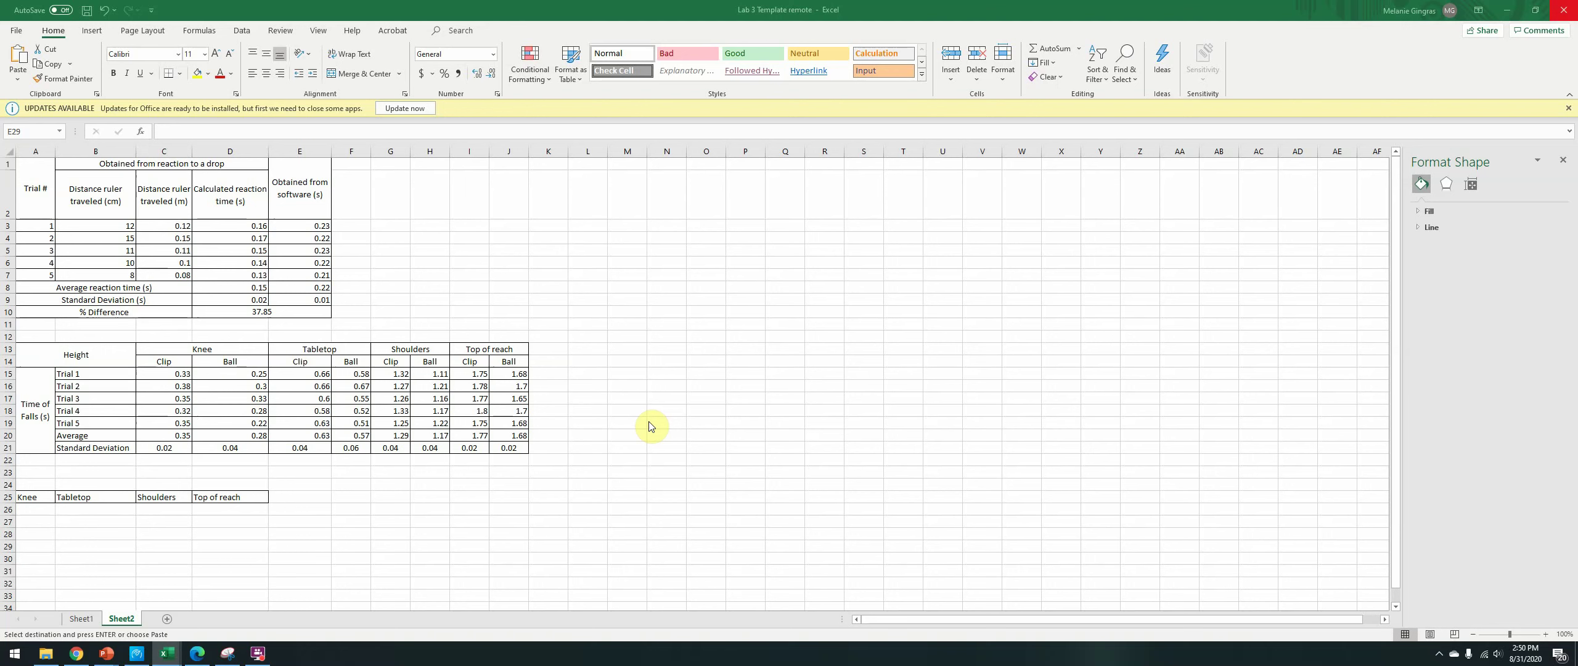
# Step: Insert an empty 2-D clustered column chart and move it into the blank area around columns R to Y
pyautogui.click(92, 30)
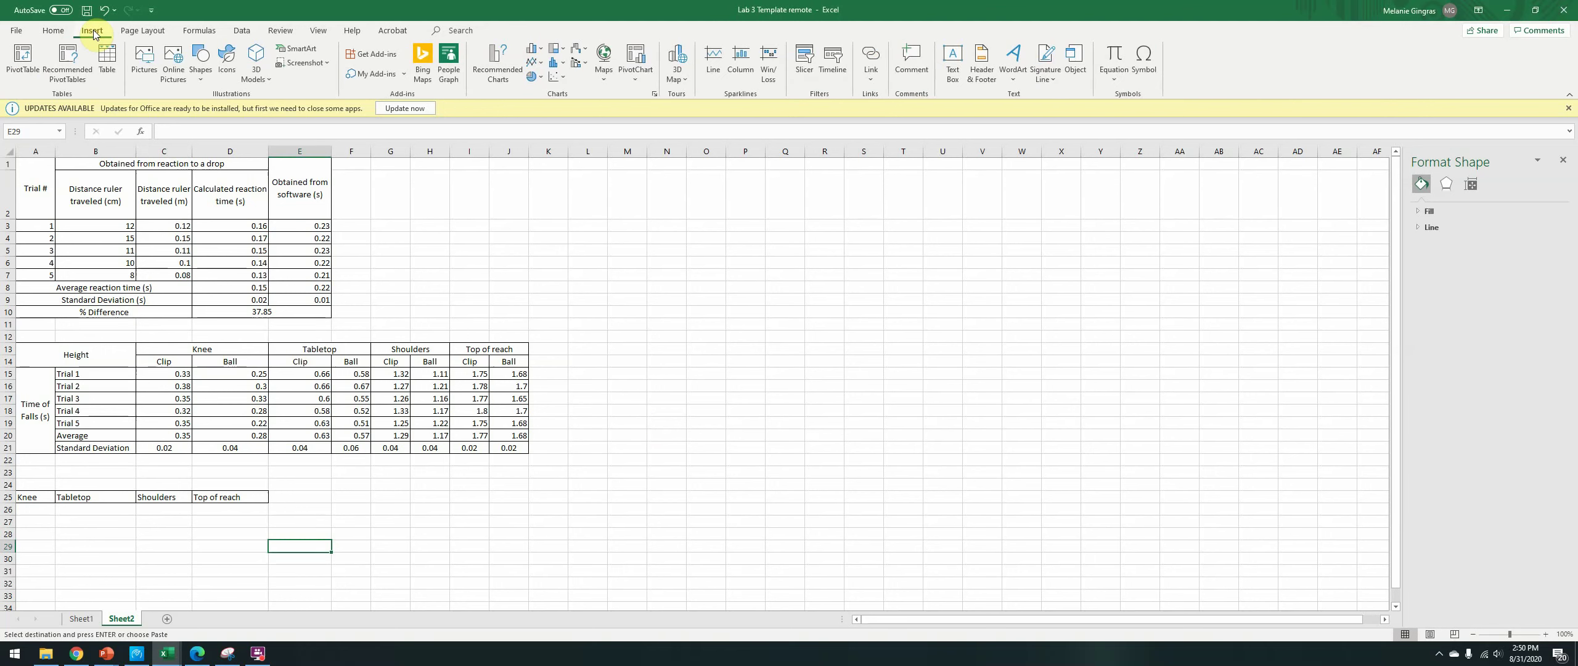
pyautogui.click(543, 49)
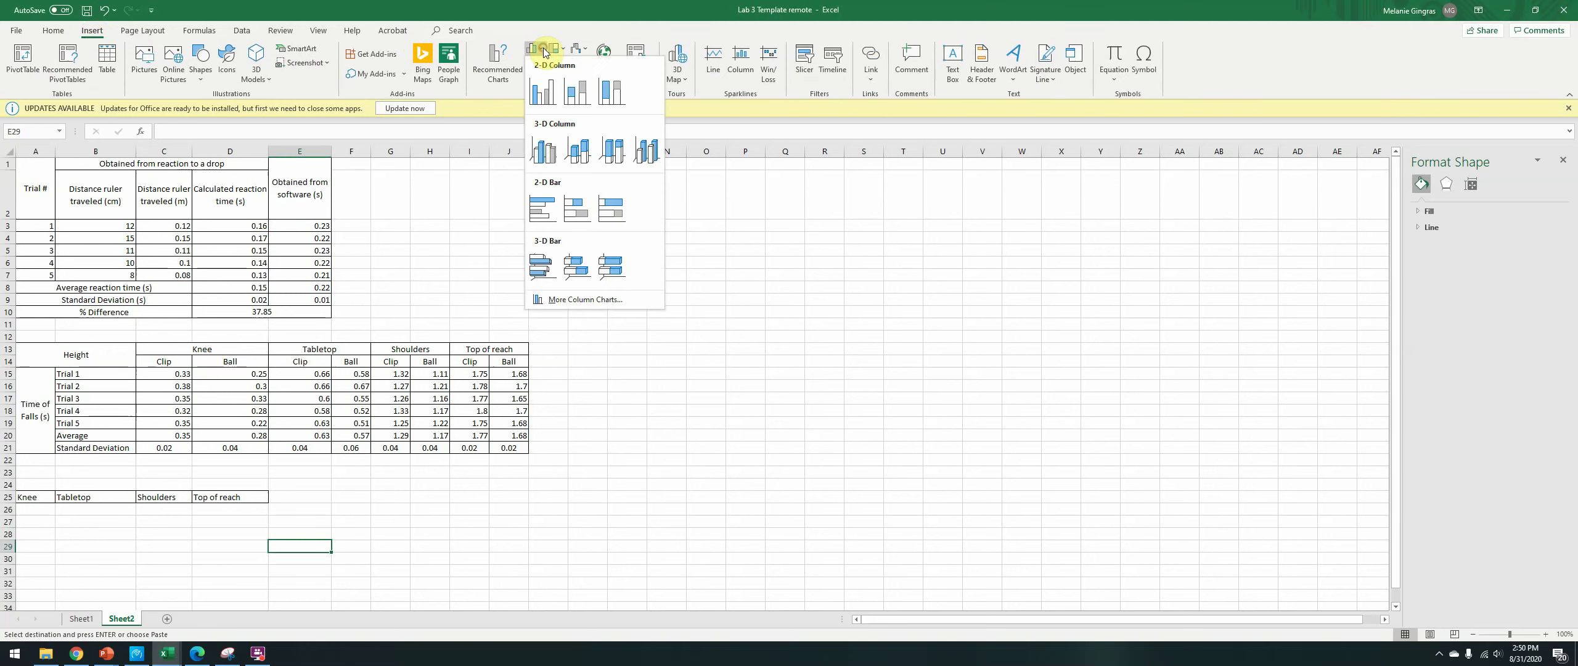
pyautogui.click(543, 91)
pyautogui.moveTo(733, 398); pyautogui.dragTo(984, 382)
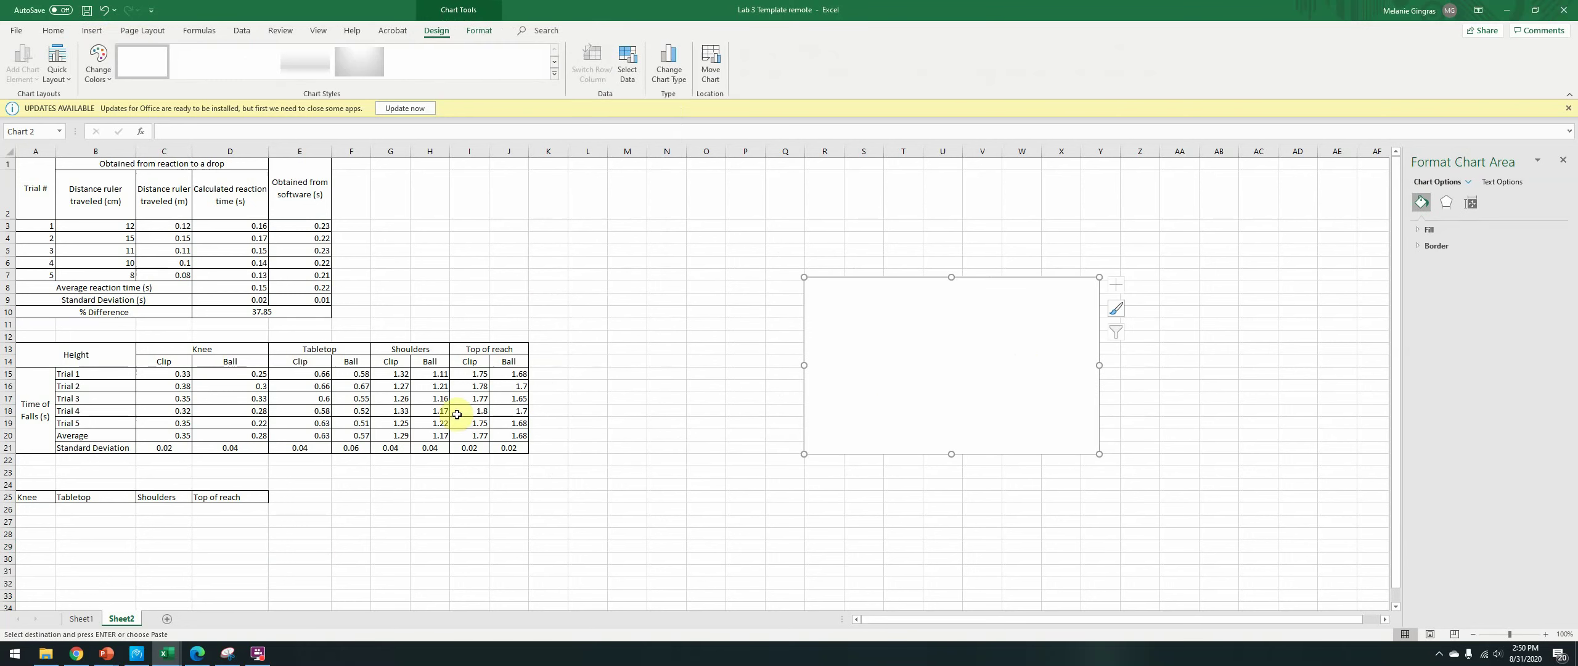
# Step: Add a data series named Clip using the clip averages in C20, E20, G20 and I20
pyautogui.click(631, 74)
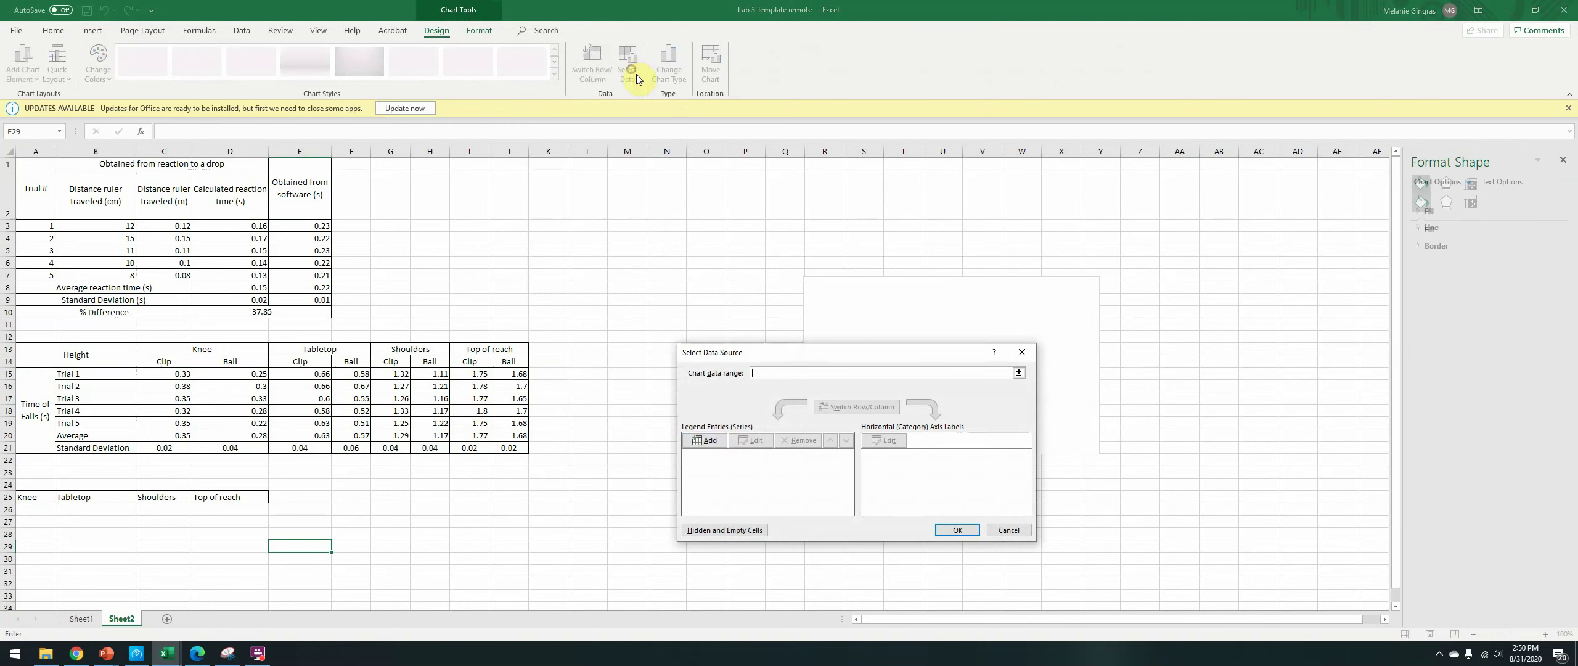
pyautogui.click(715, 442)
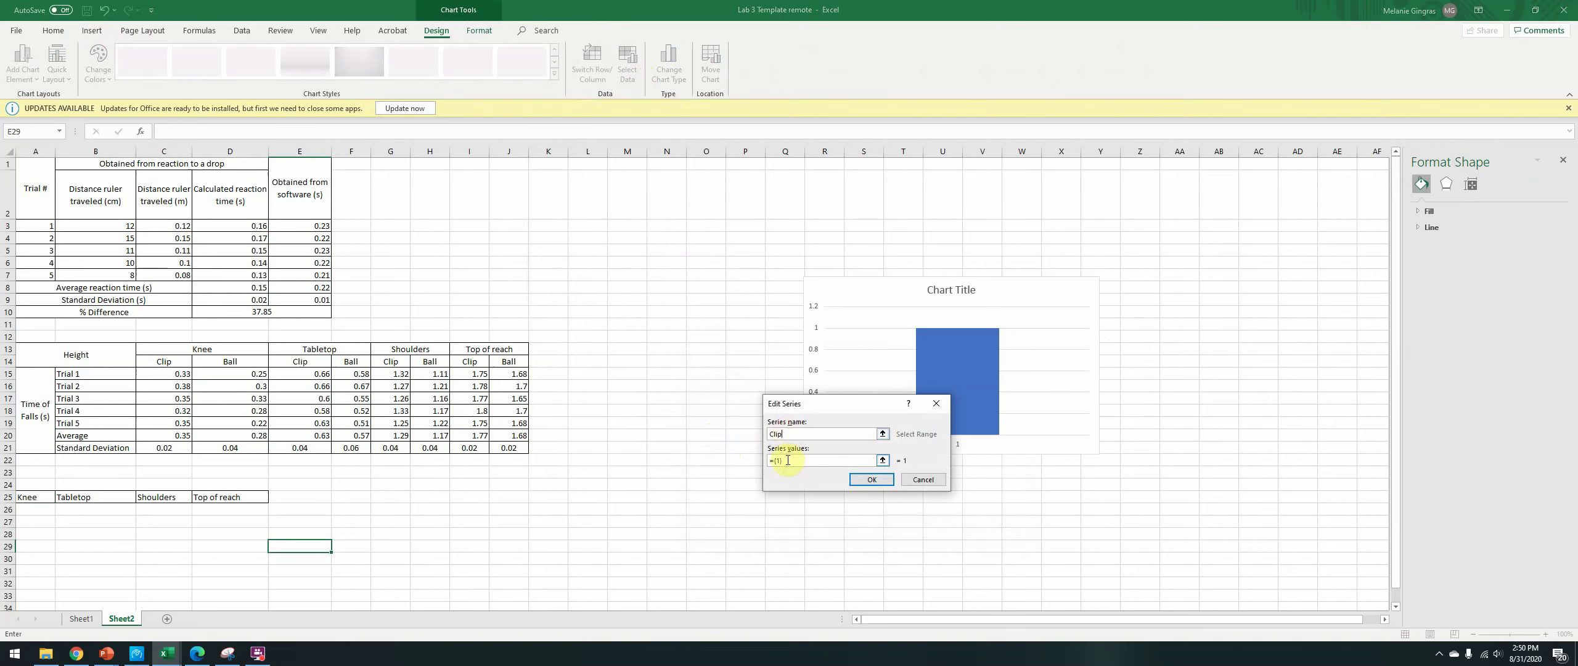
pyautogui.click(789, 459)
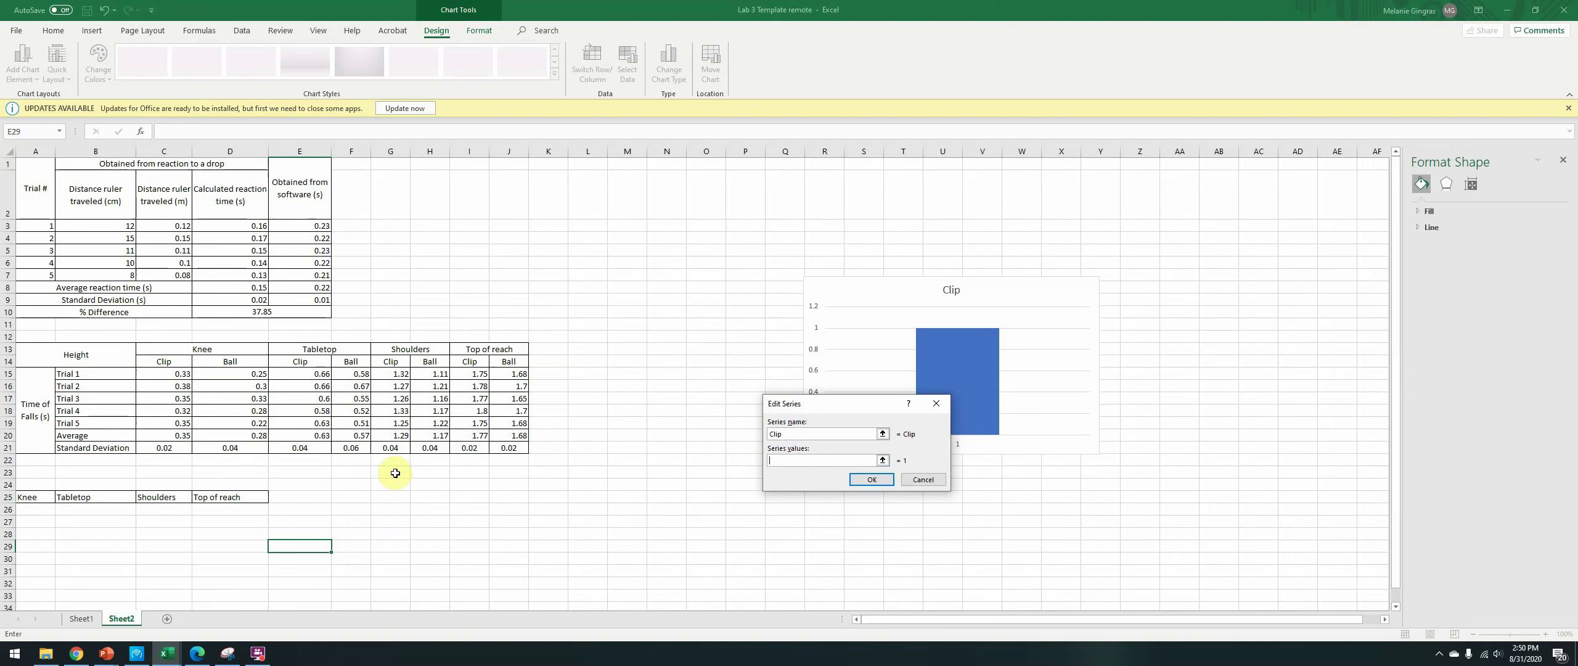
pyautogui.click(170, 436)
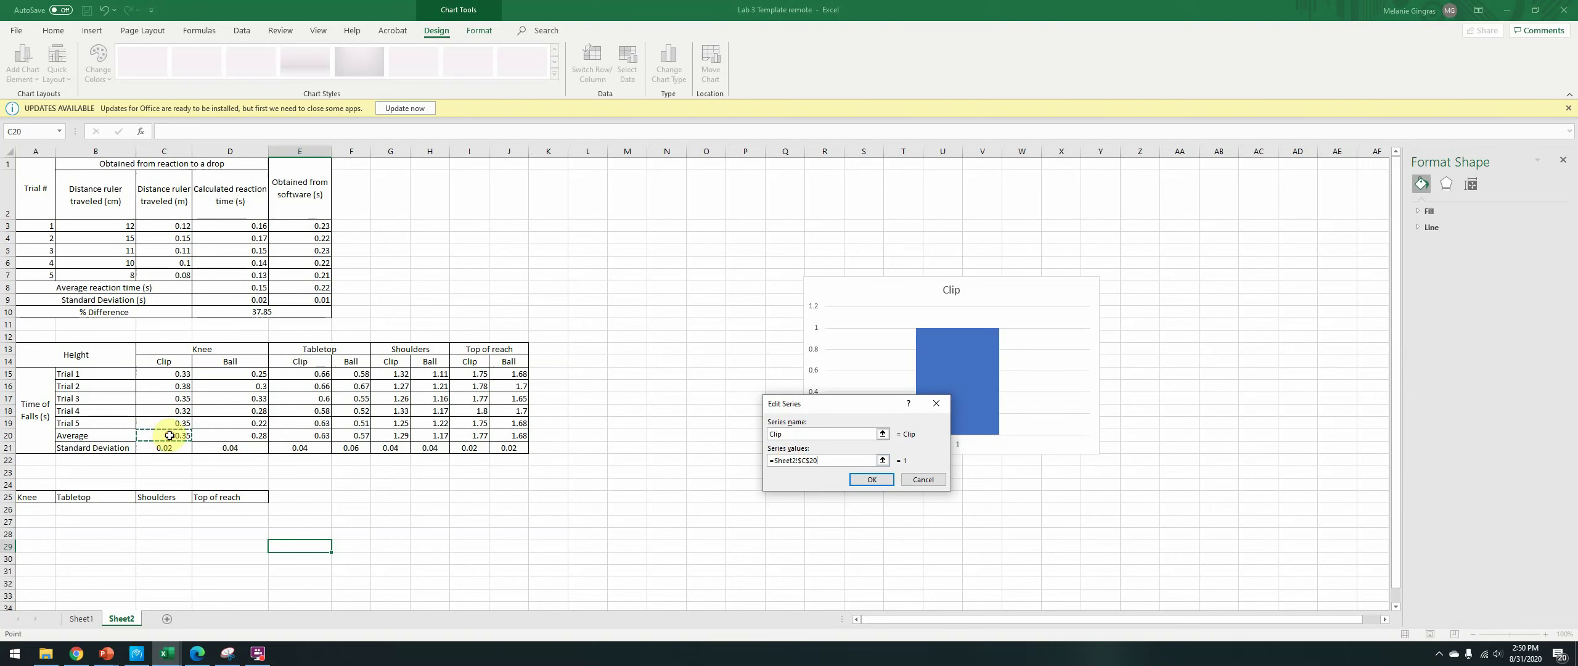
pyautogui.keyDown('ctrl'); pyautogui.click(310, 436); pyautogui.keyUp('ctrl')
pyautogui.keyDown('ctrl'); pyautogui.click(391, 435); pyautogui.keyUp('ctrl')
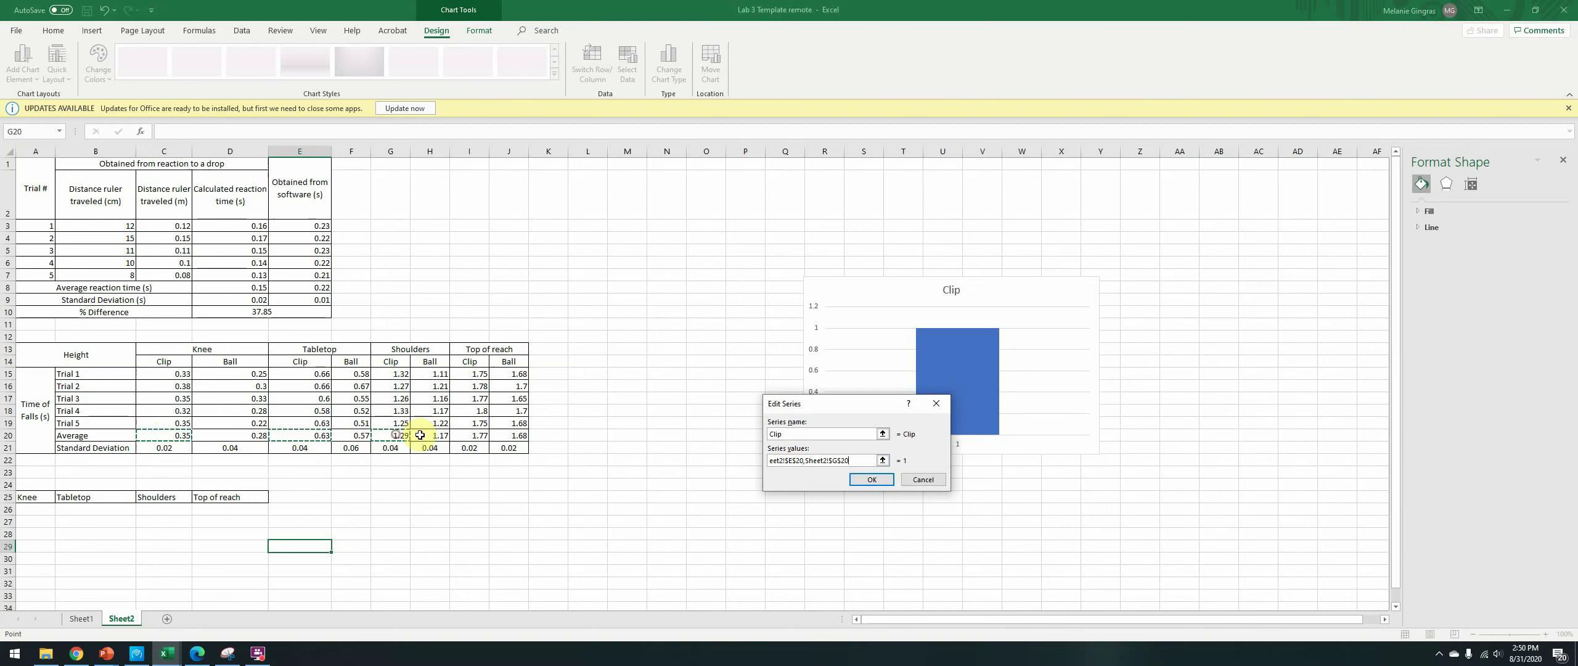
pyautogui.keyDown('ctrl'); pyautogui.click(470, 435); pyautogui.keyUp('ctrl')
pyautogui.click(879, 481)
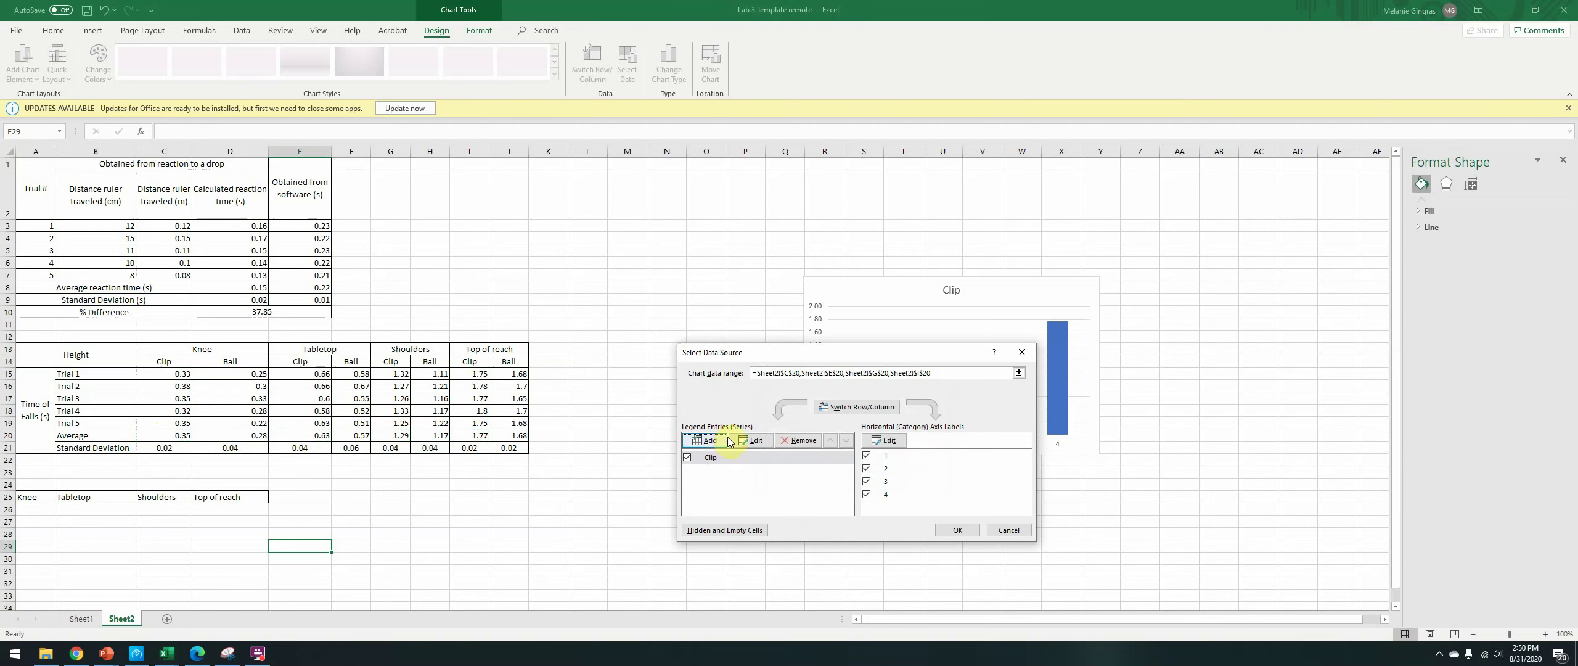
# Step: Add a data series named Ball using the ball averages in D20, F20, H20 and J20
pyautogui.click(706, 440)
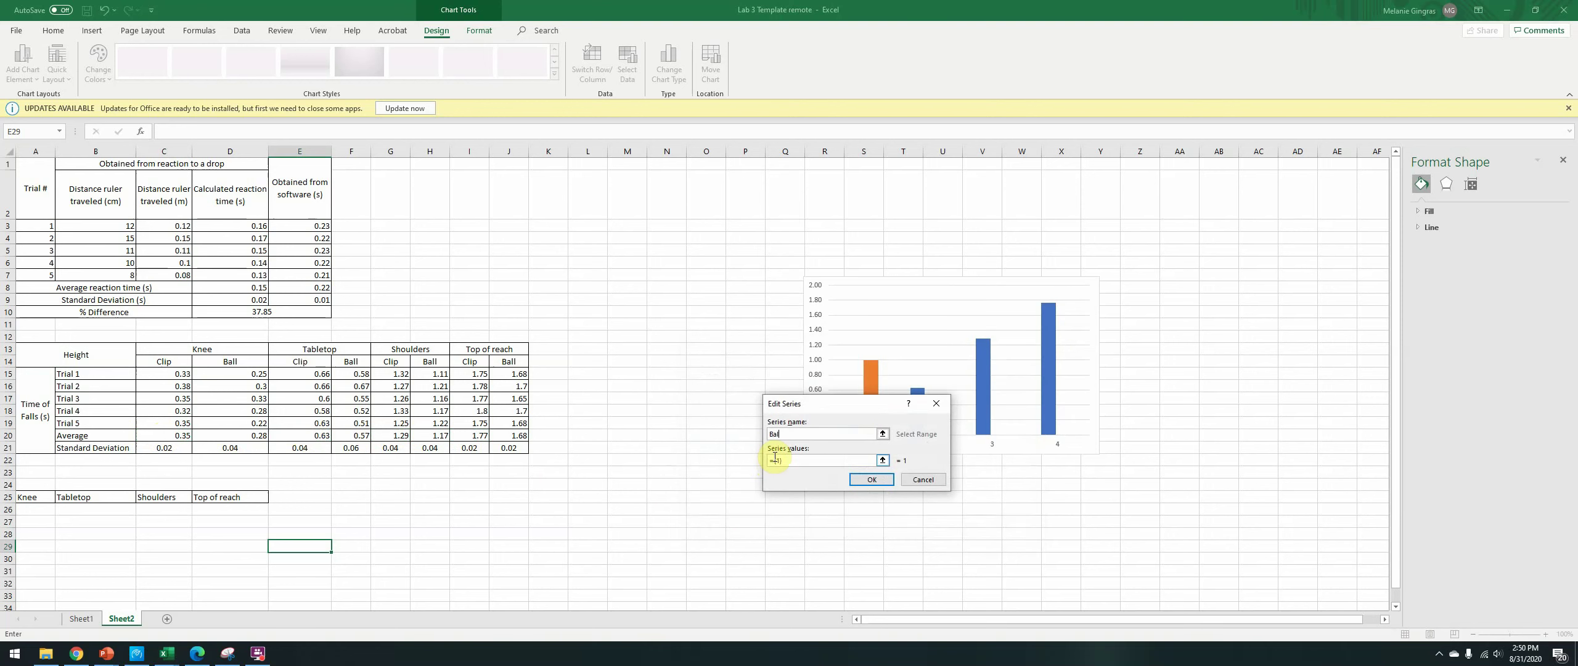
pyautogui.write('Ball')
pyautogui.click(774, 459)
pyautogui.click(252, 436)
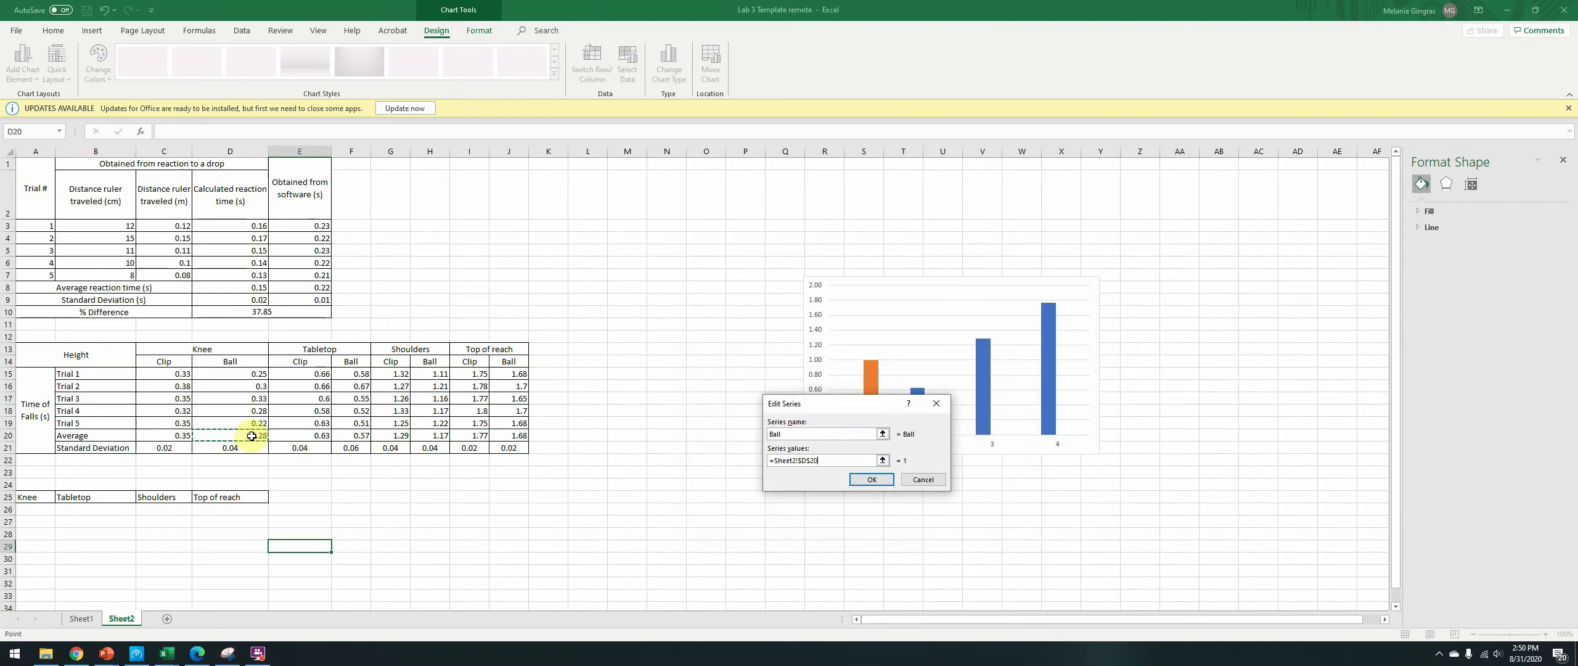
pyautogui.keyDown('ctrl'); pyautogui.click(348, 436); pyautogui.keyUp('ctrl')
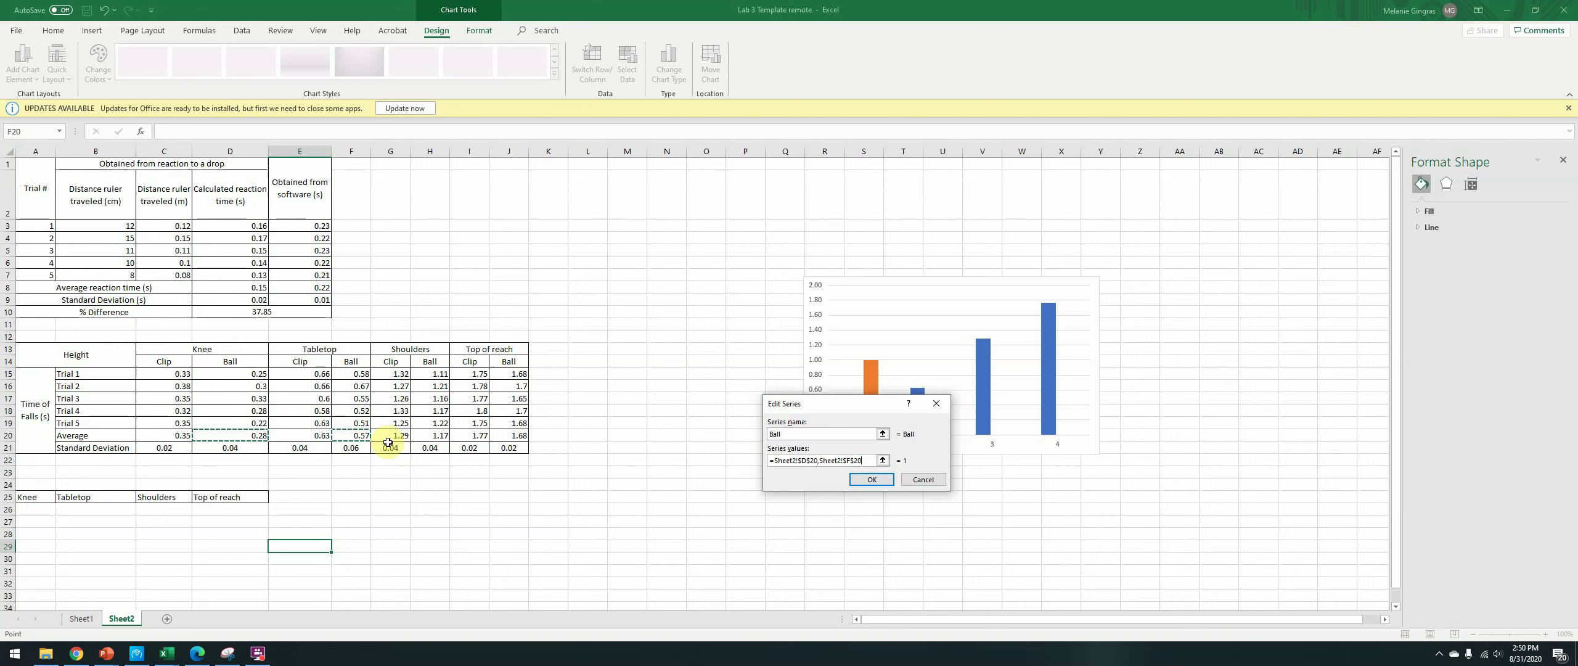
pyautogui.keyDown('ctrl'); pyautogui.click(425, 436); pyautogui.keyUp('ctrl')
pyautogui.keyDown('ctrl'); pyautogui.click(518, 436); pyautogui.keyUp('ctrl')
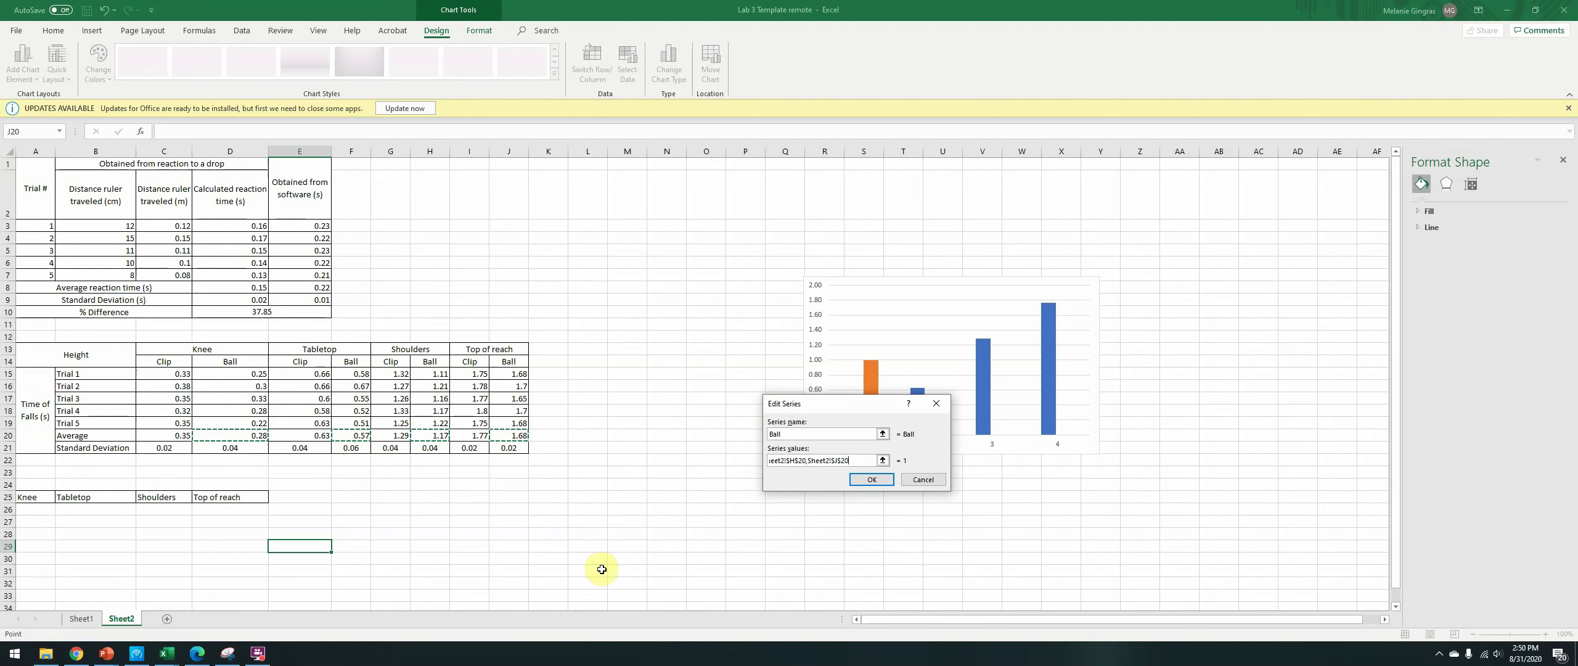
pyautogui.click(868, 477)
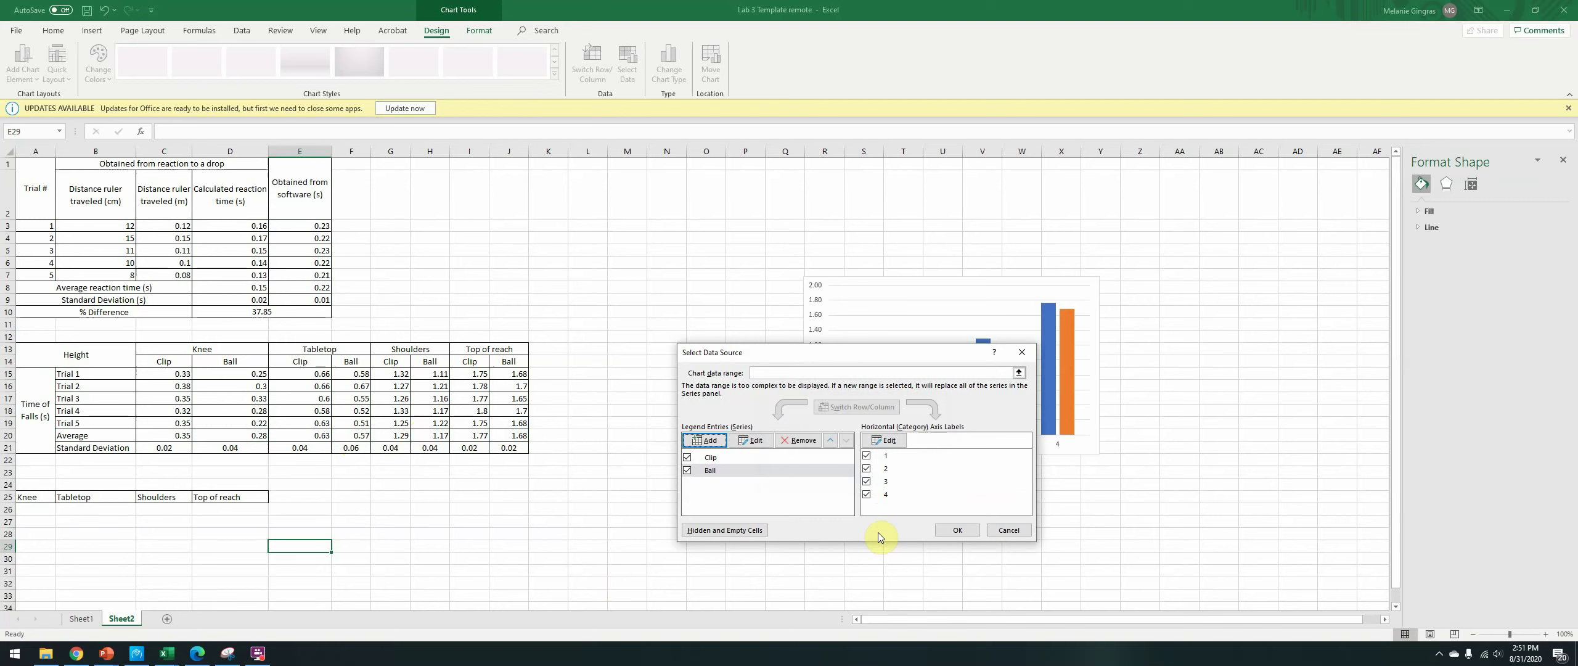
# Step: Set the chart's horizontal axis labels to the height names in A25:D25 and accept the data source
pyautogui.click(895, 439)
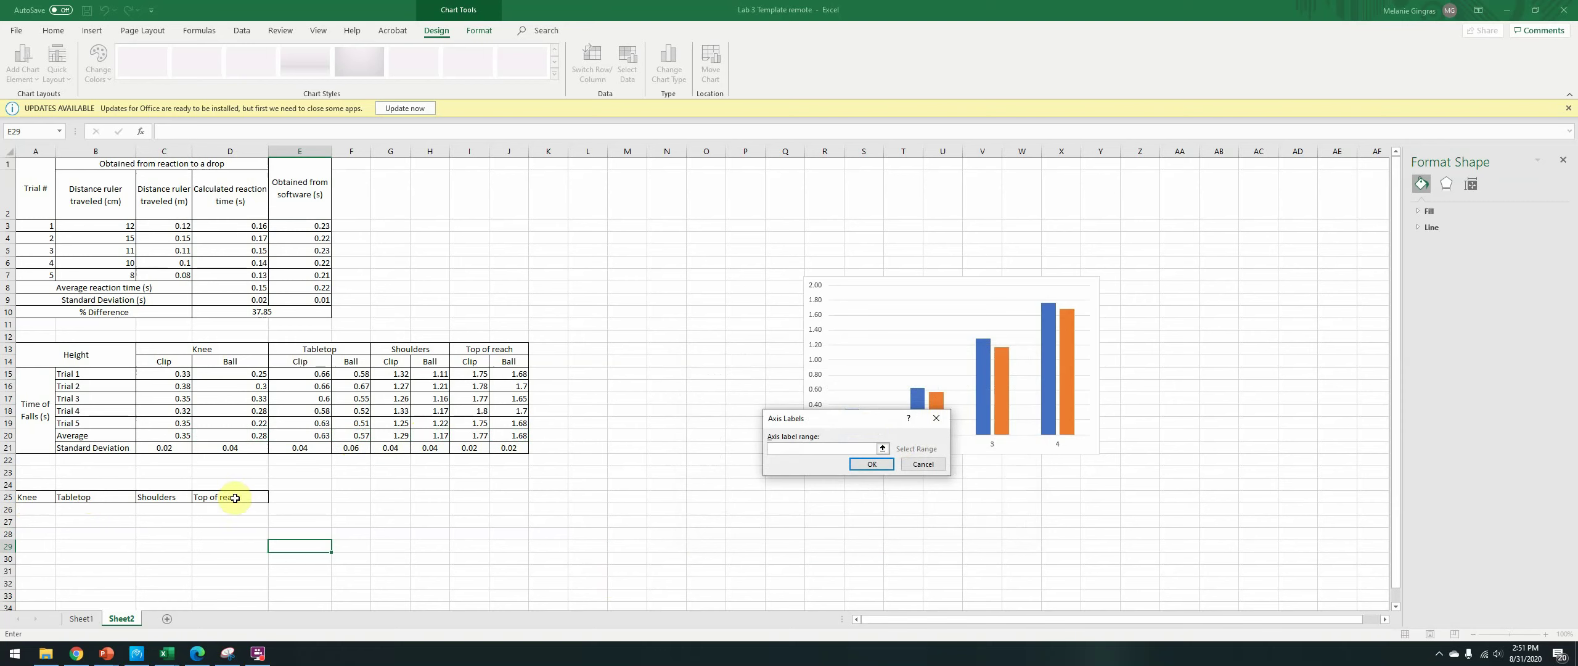
pyautogui.moveTo(34, 498); pyautogui.dragTo(220, 497)
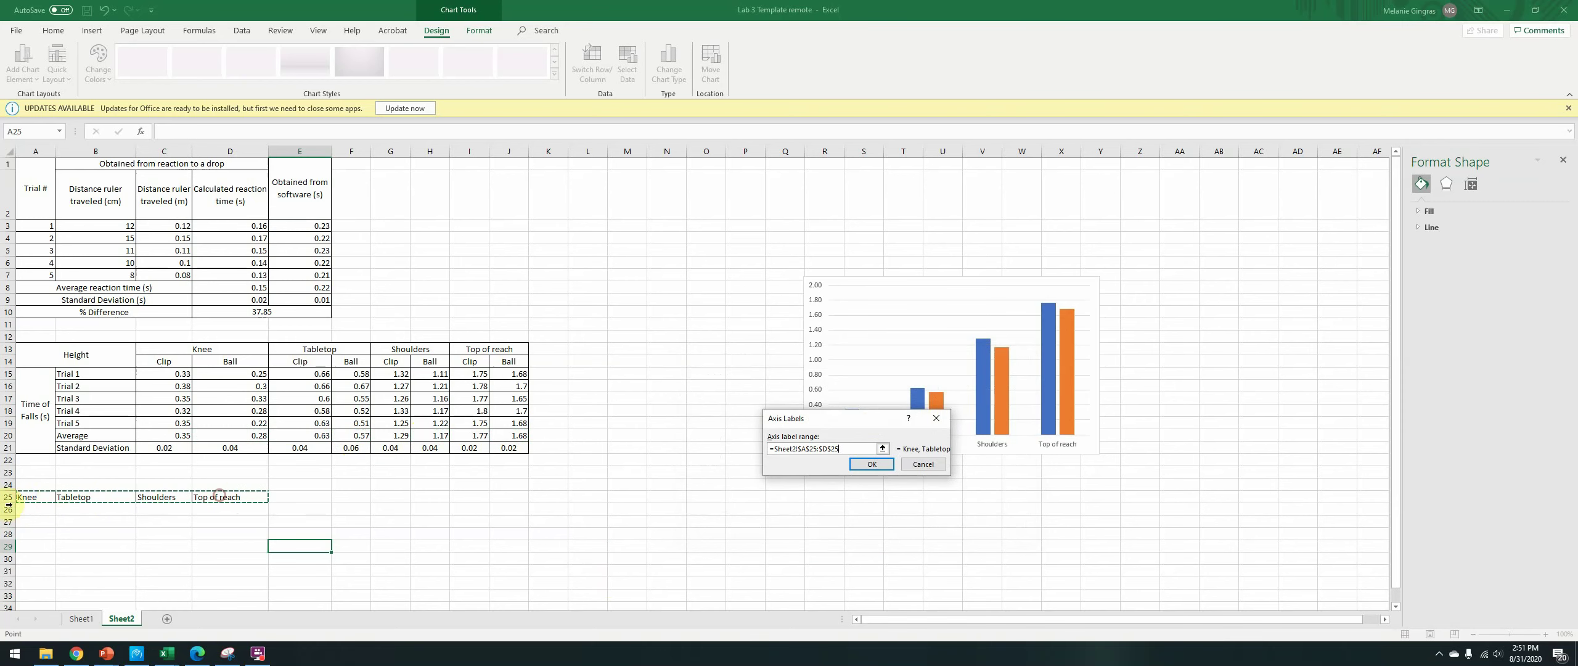
pyautogui.click(872, 464)
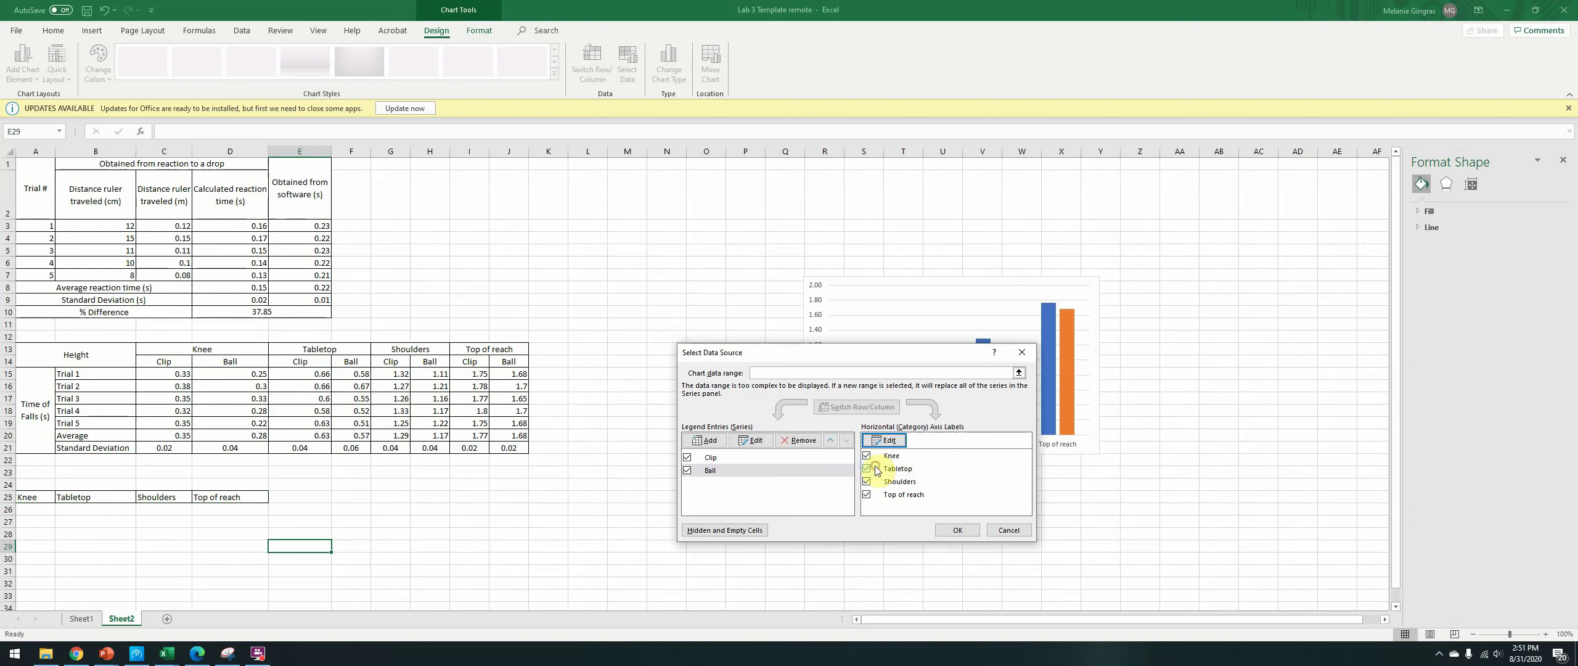
pyautogui.click(958, 529)
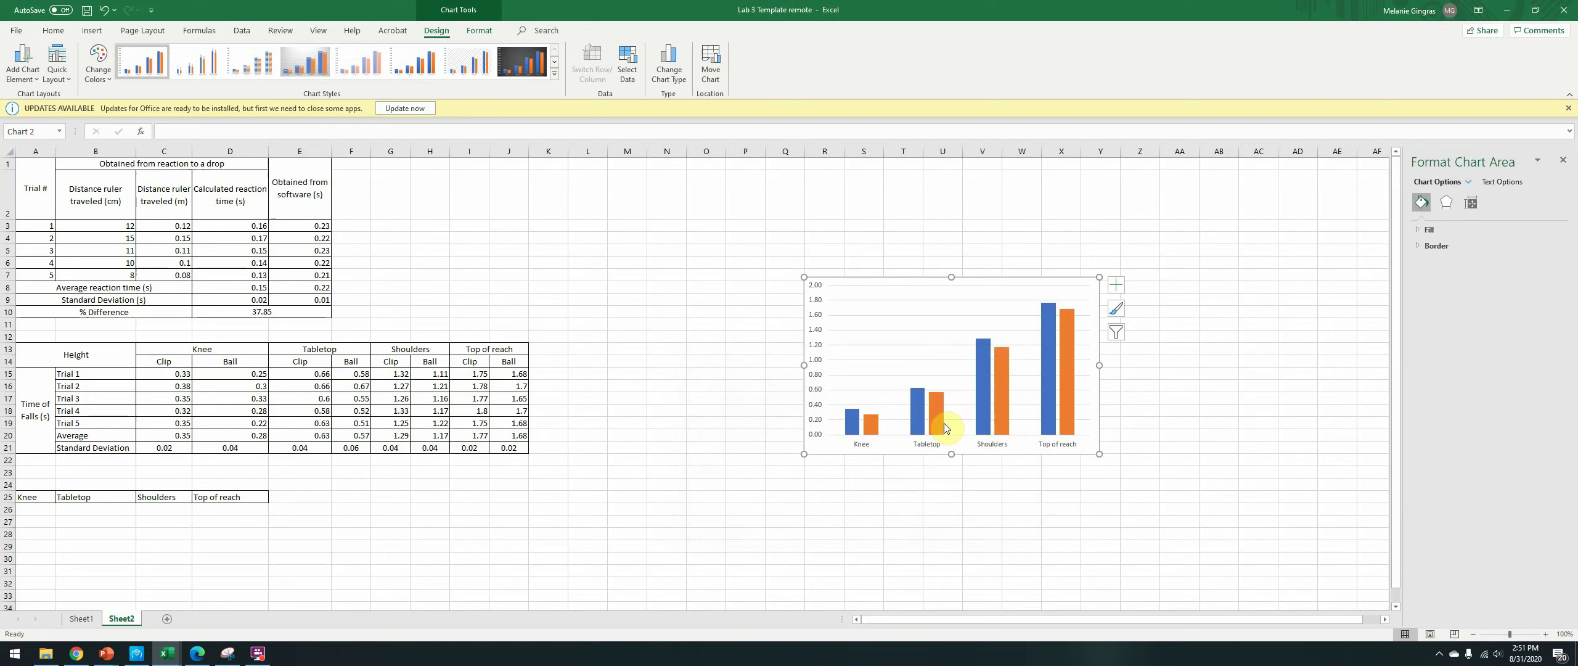
# Step: Apply chart Layout 9 and set the chart title to "Average Time of Falls"
pyautogui.click(68, 79)
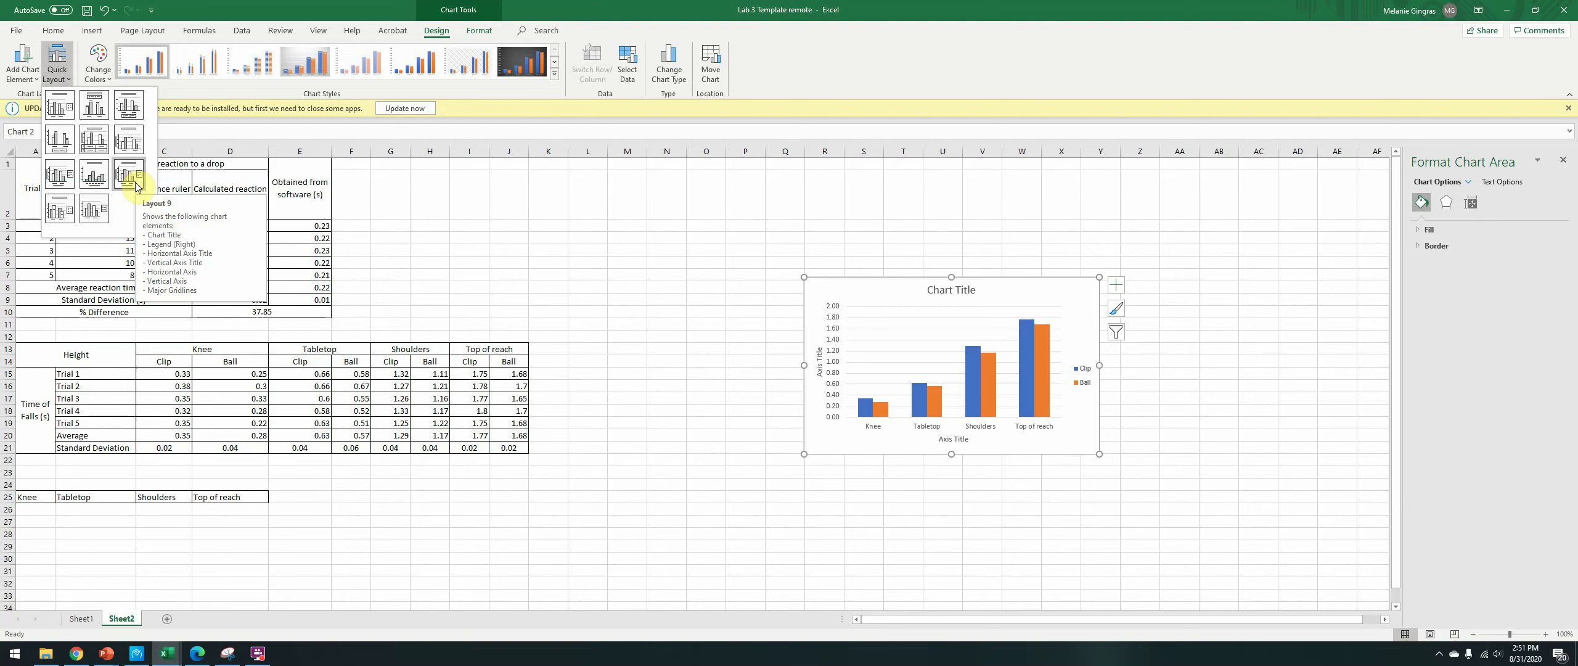
pyautogui.click(136, 187)
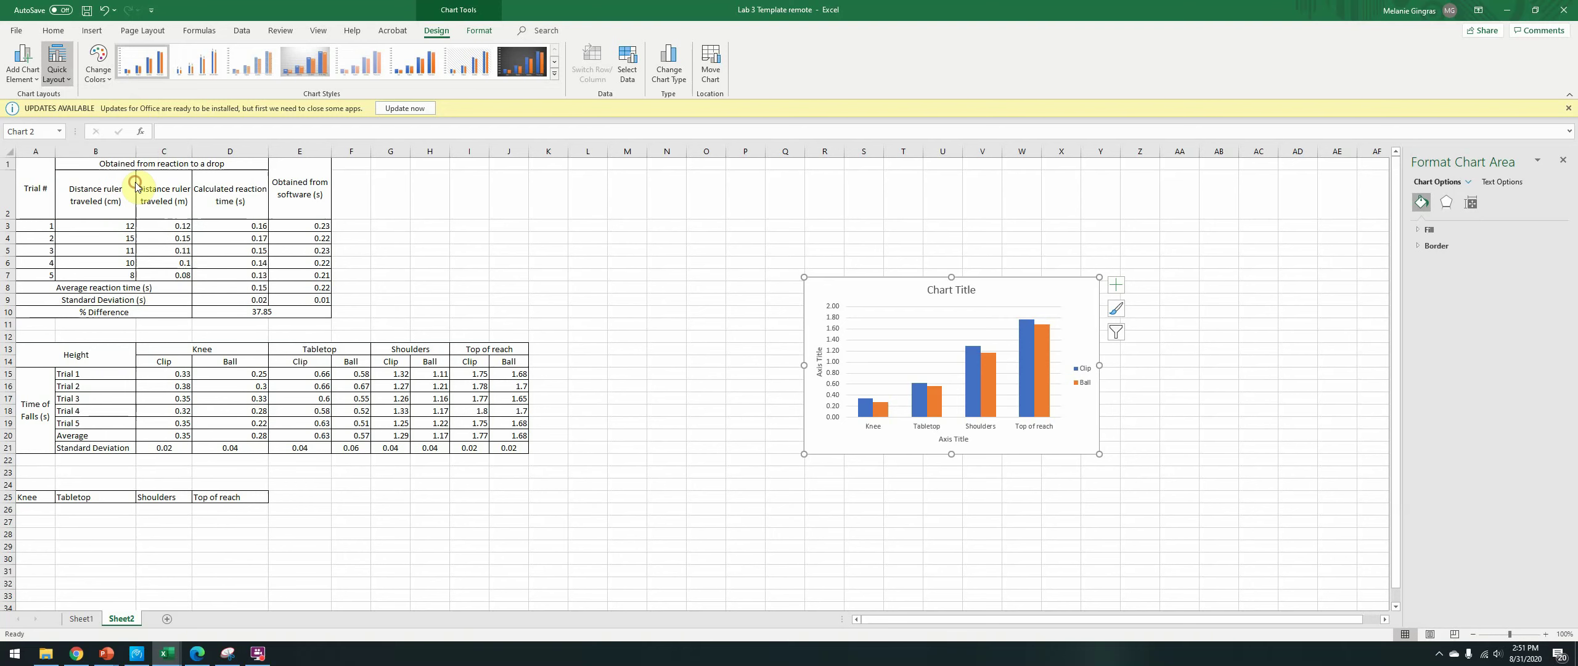
pyautogui.click(934, 292)
pyautogui.tripleClick(929, 291)
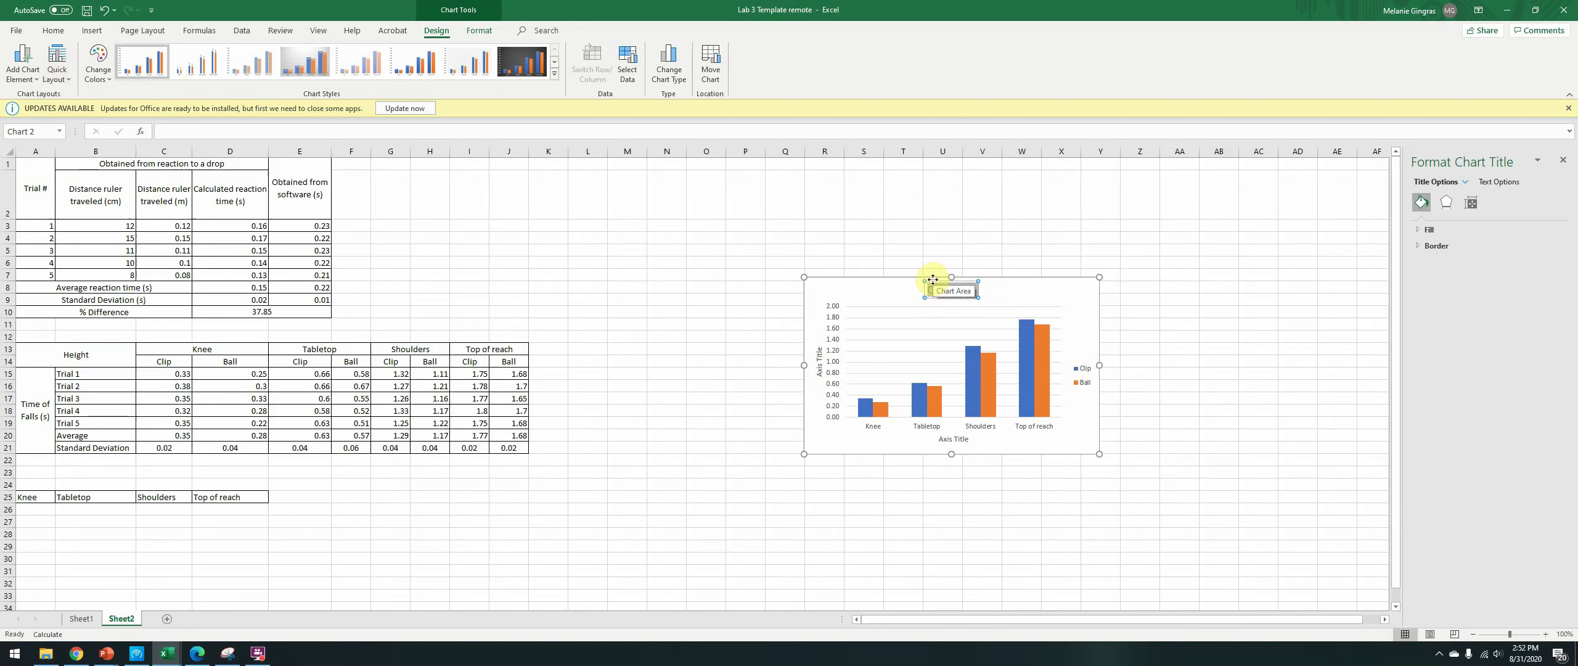
pyautogui.press('BackSpace')
pyautogui.write('Tim')
pyautogui.write(' Time of Falls')
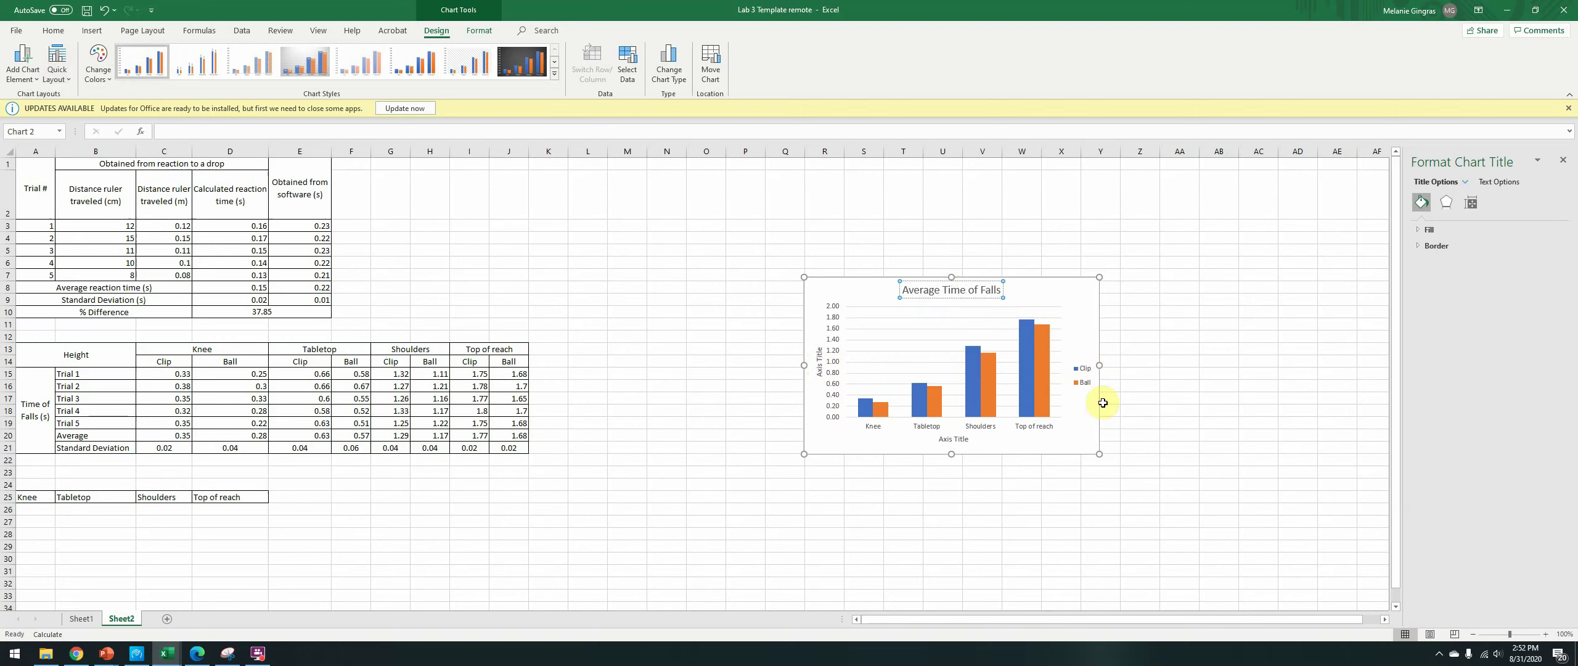
# Step: Set the vertical axis title to "Time (s)"
pyautogui.click(820, 349)
pyautogui.moveTo(819, 349); pyautogui.dragTo(821, 378)
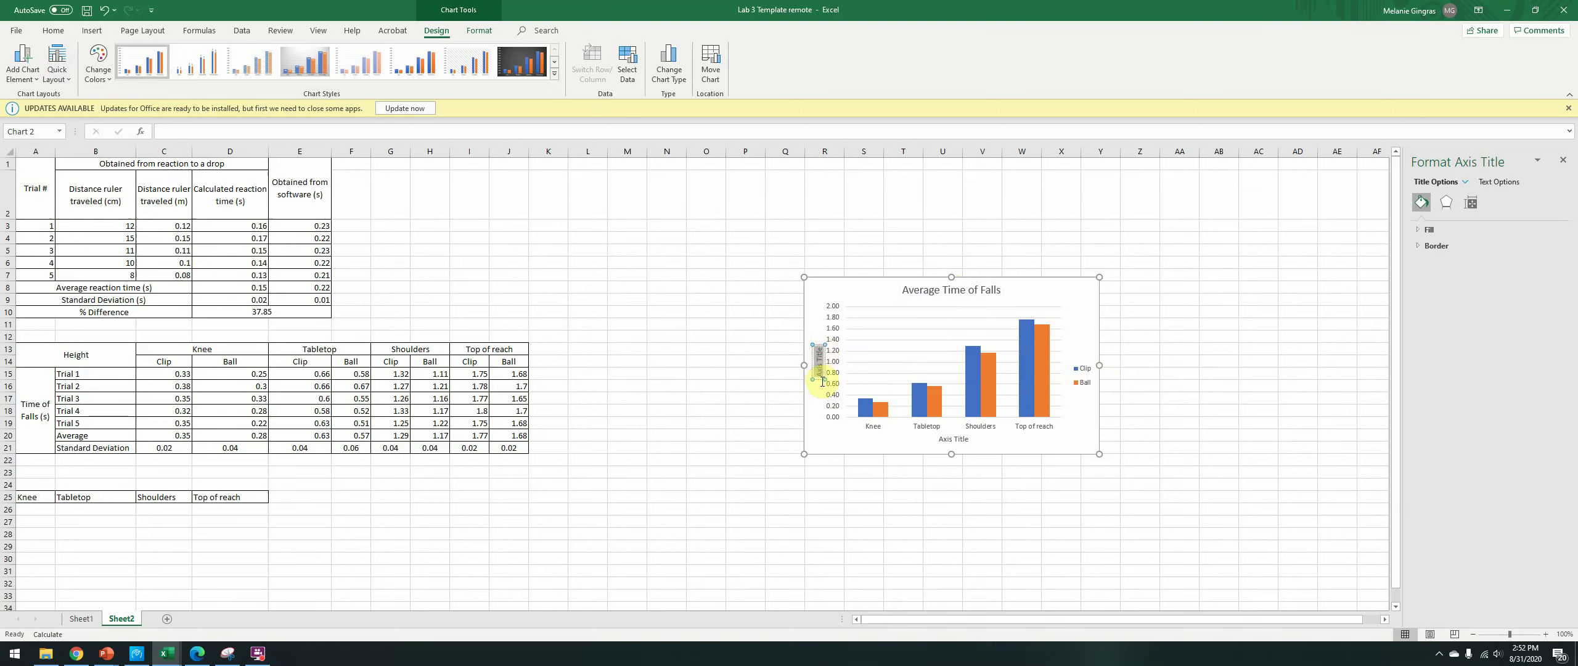
pyautogui.write('Time')
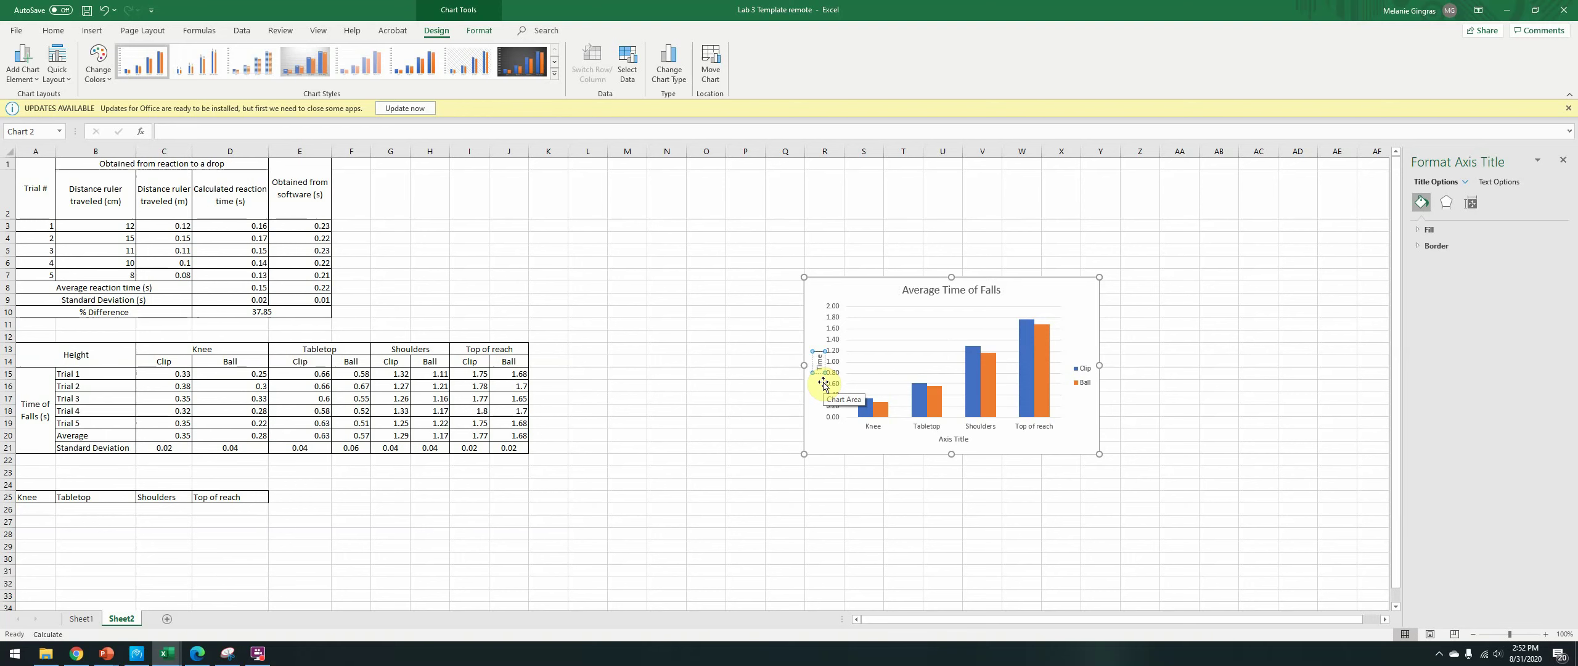
pyautogui.write(' (s)')
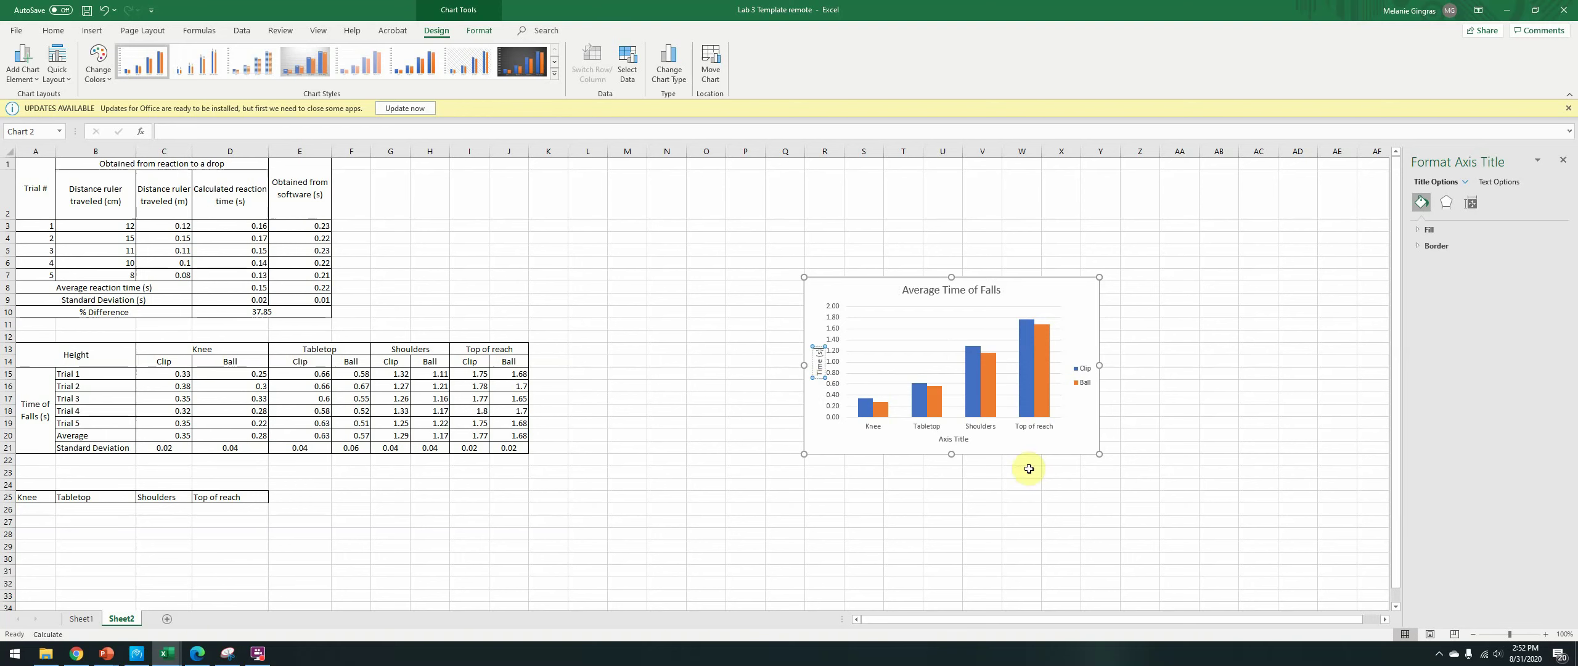
# Step: Set the horizontal axis title to "Height"
pyautogui.click(938, 439)
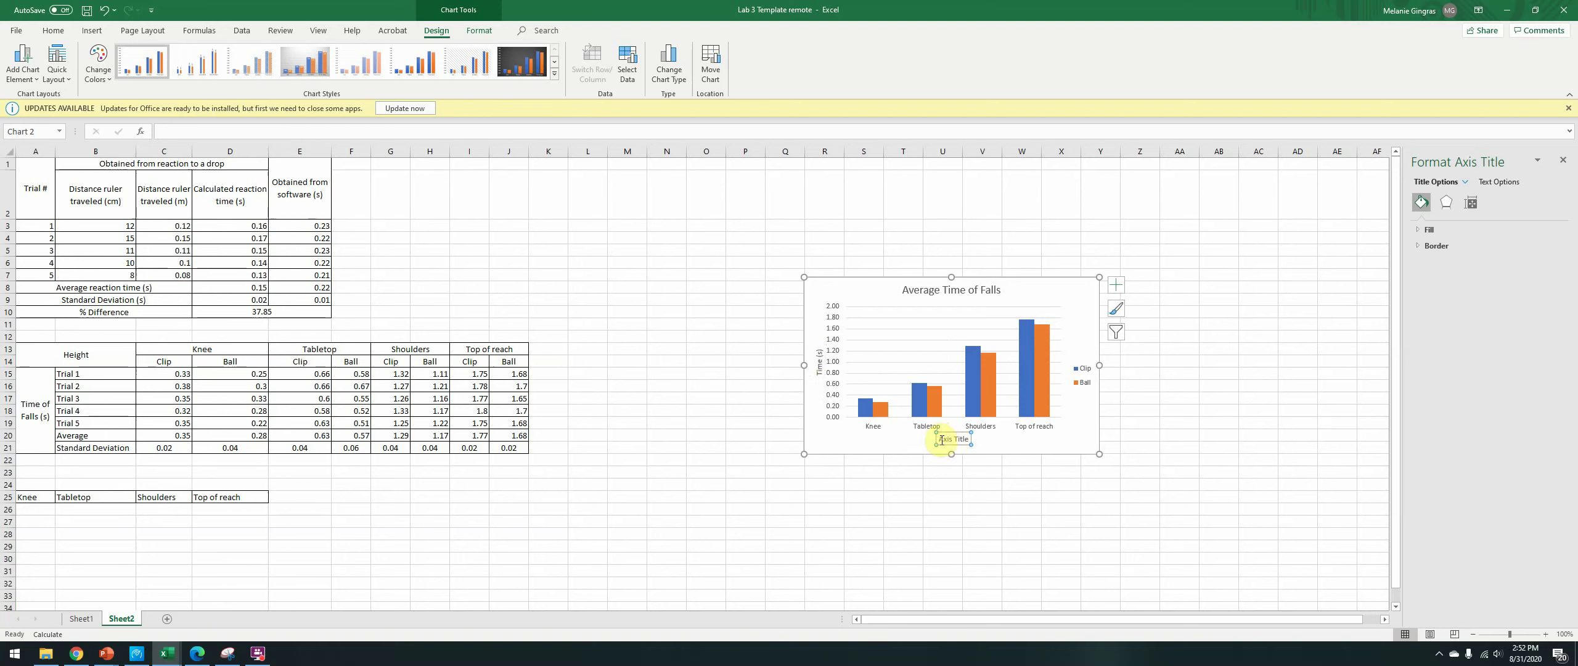
pyautogui.moveTo(941, 440); pyautogui.dragTo(969, 439)
pyautogui.write('Hei')
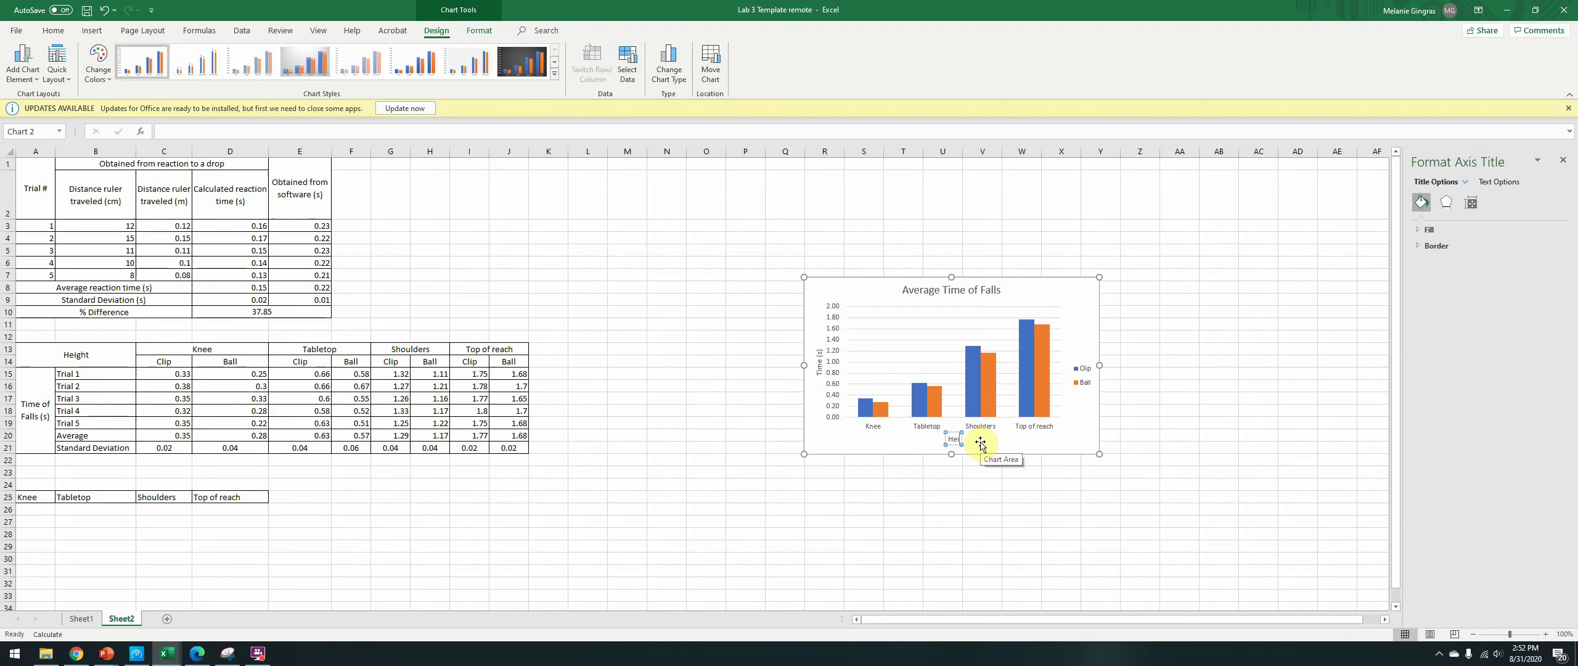
pyautogui.write('ght')
pyautogui.click(1070, 448)
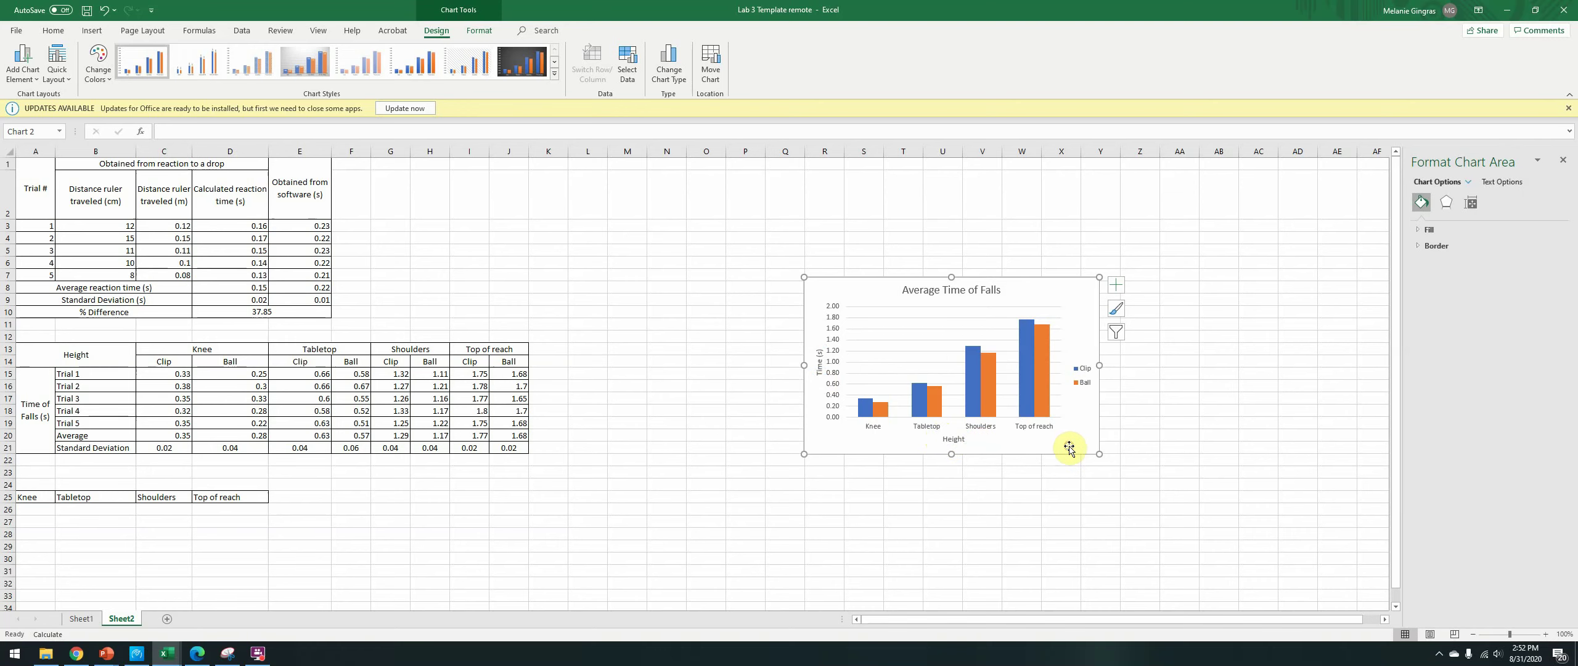
# Step: Delete the horizontal axis title from the chart and deselect the chart
pyautogui.click(956, 439)
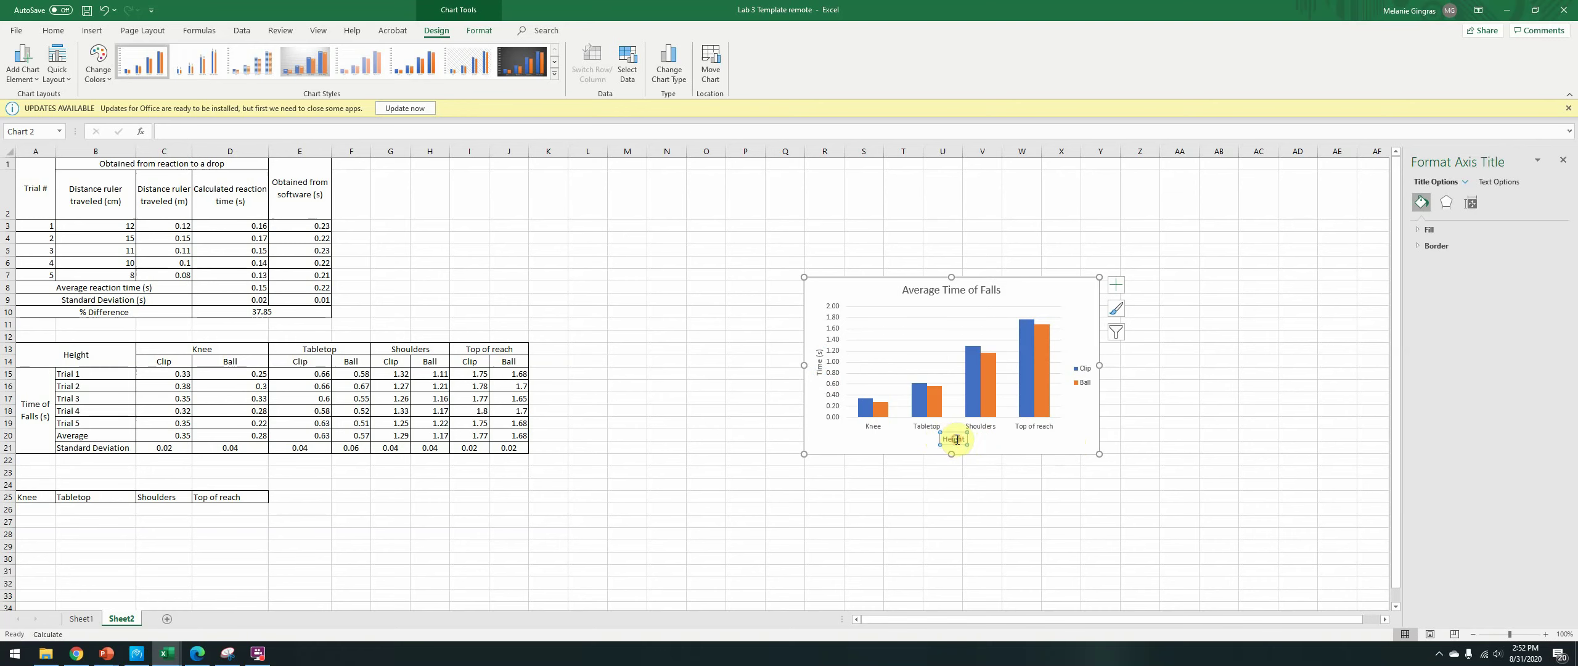
pyautogui.press('Delete')
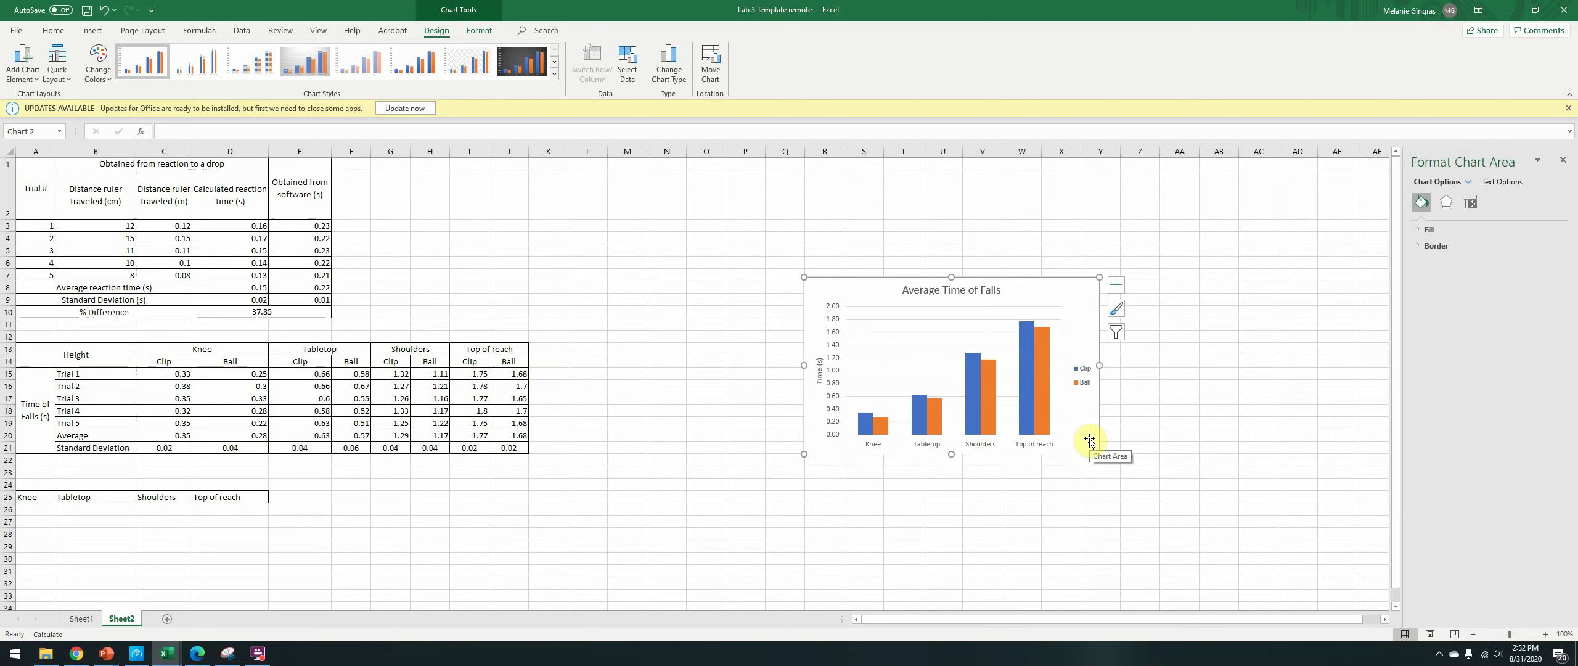
pyautogui.press('Escape')
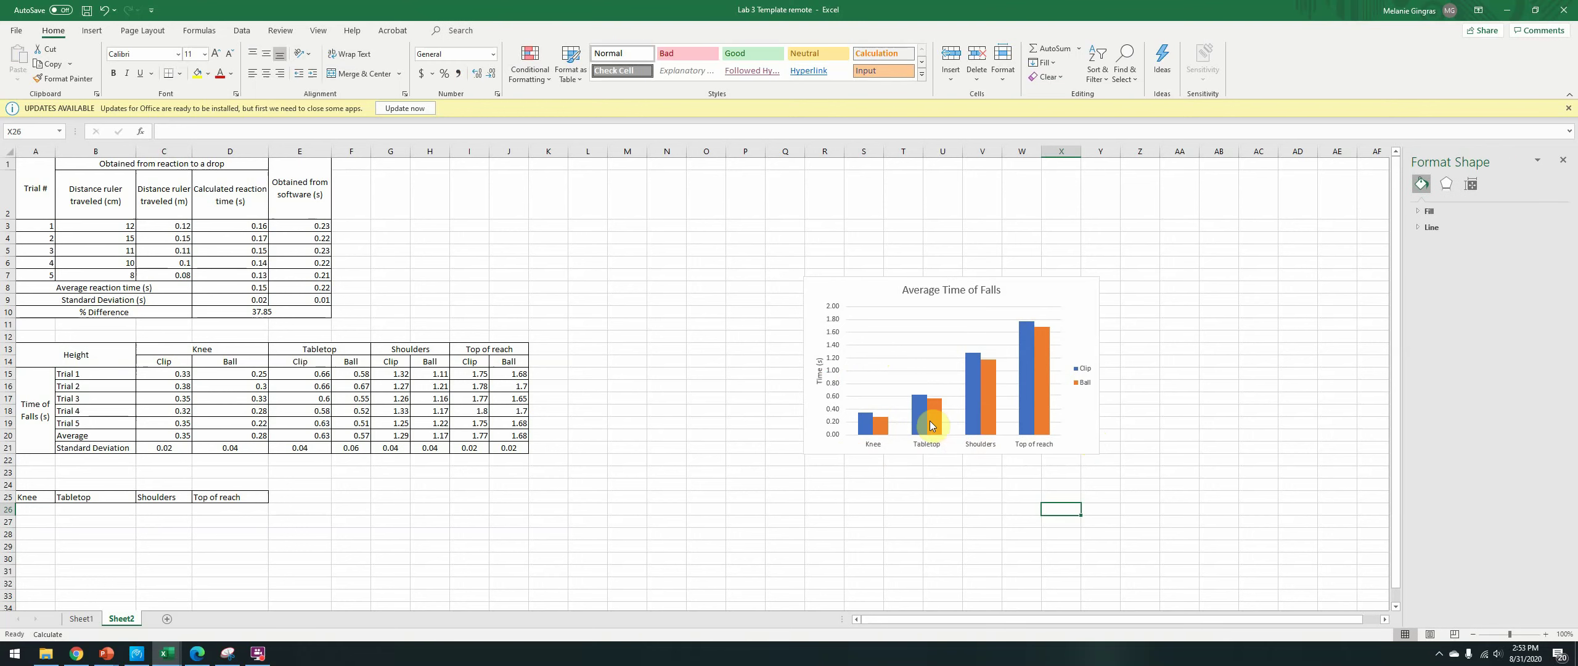
# Step: Move the Average Time of Falls chart slightly up and to the right to free space below it
pyautogui.moveTo(931, 424)
pyautogui.moveTo(880, 301); pyautogui.dragTo(900, 260)
pyautogui.click(922, 534)
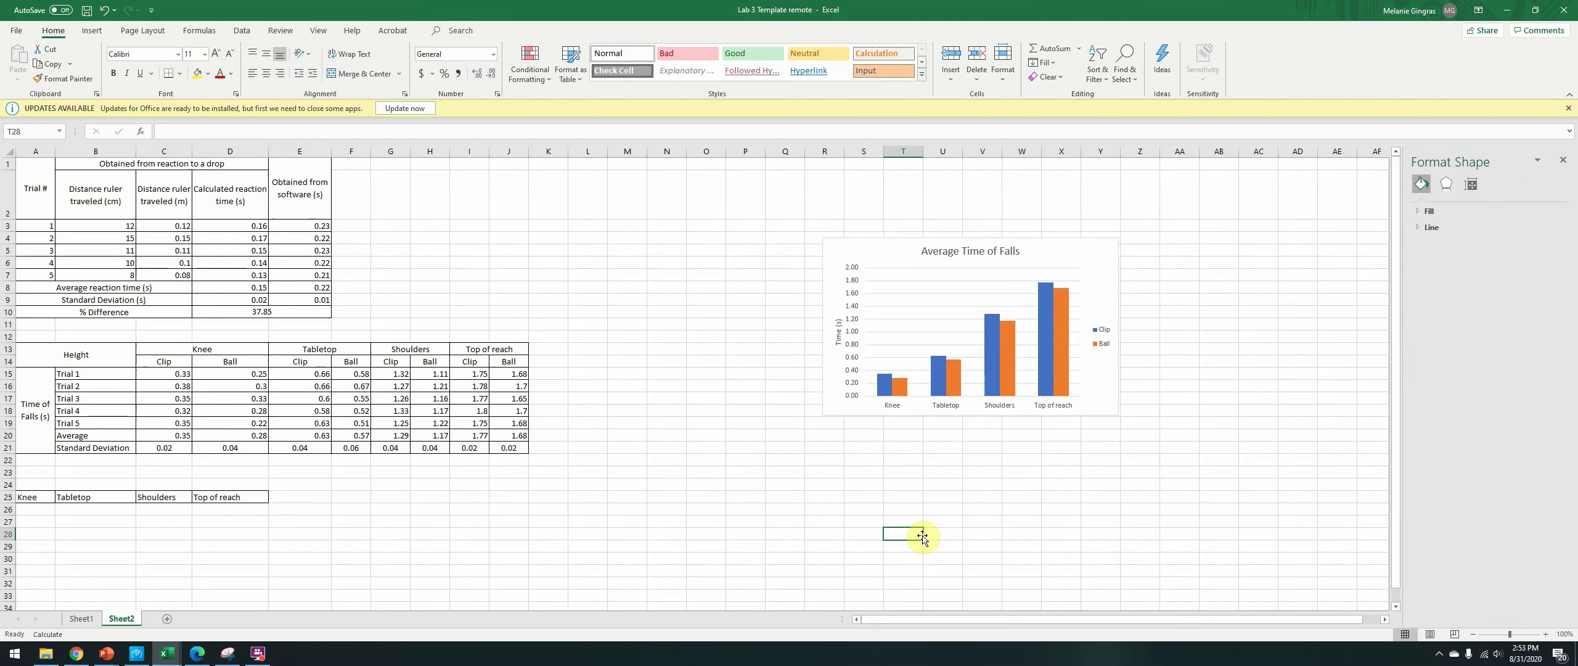
# Step: Insert a second empty 2-D clustered column chart and place it directly below the Average Time of Falls chart
pyautogui.click(89, 33)
pyautogui.click(533, 48)
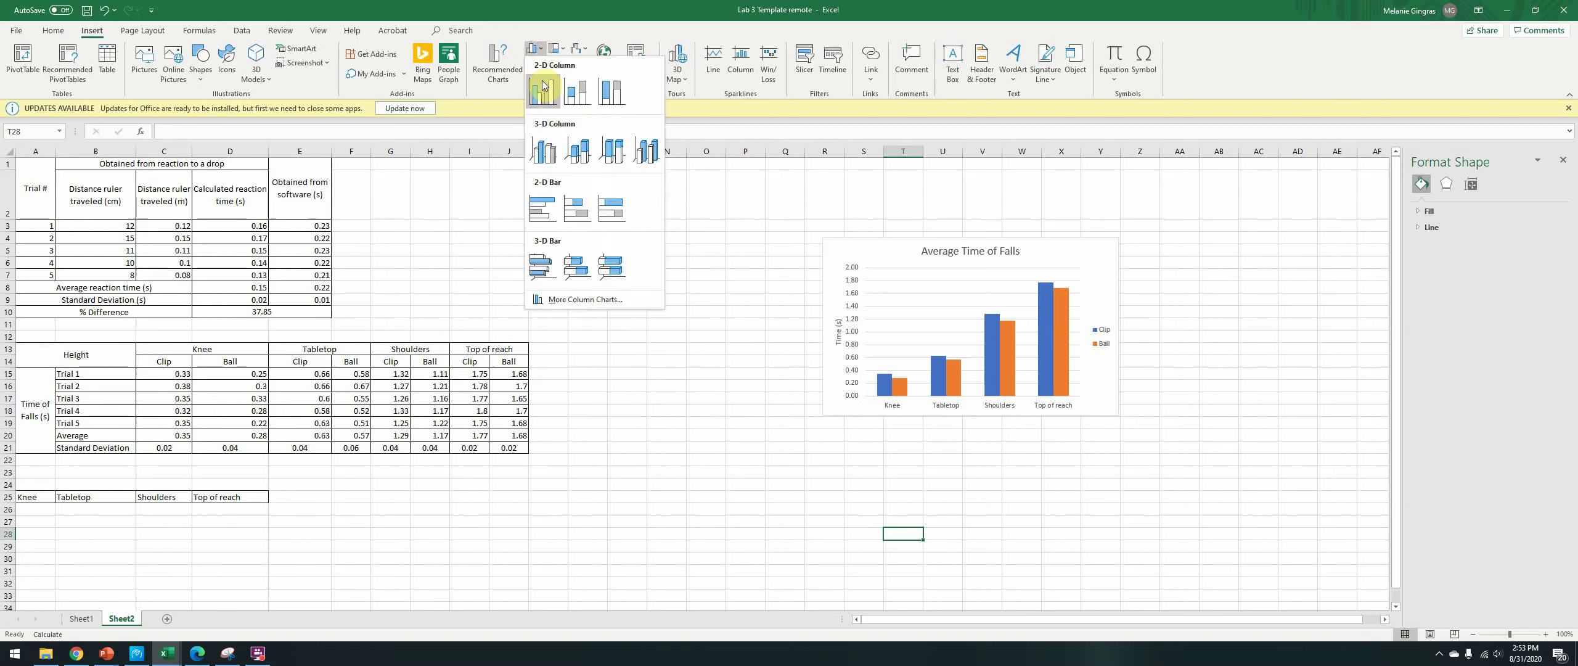
pyautogui.click(540, 86)
pyautogui.moveTo(675, 378); pyautogui.dragTo(949, 511)
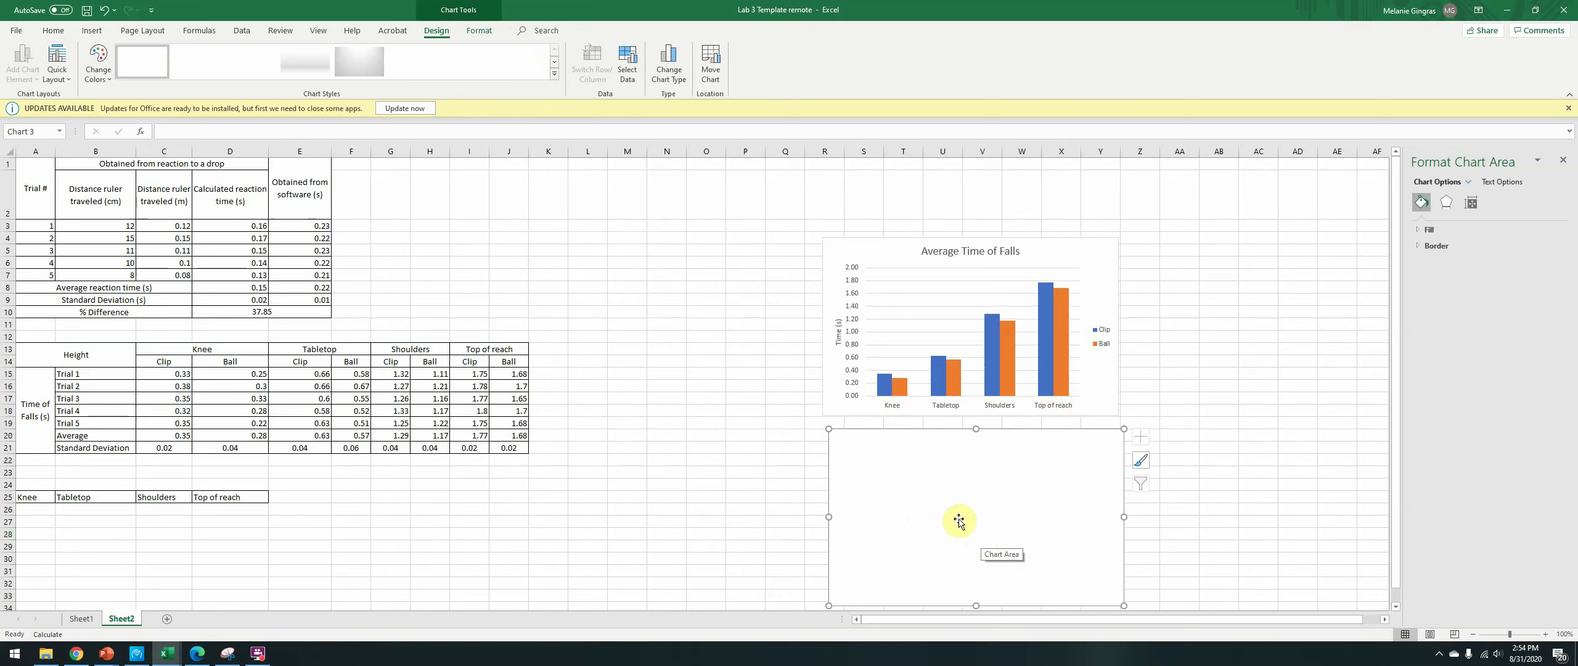
# Step: Add a series named "Knee" to the empty chart, using the knee clip and ball averages in C20:D20 as values
pyautogui.click(633, 58)
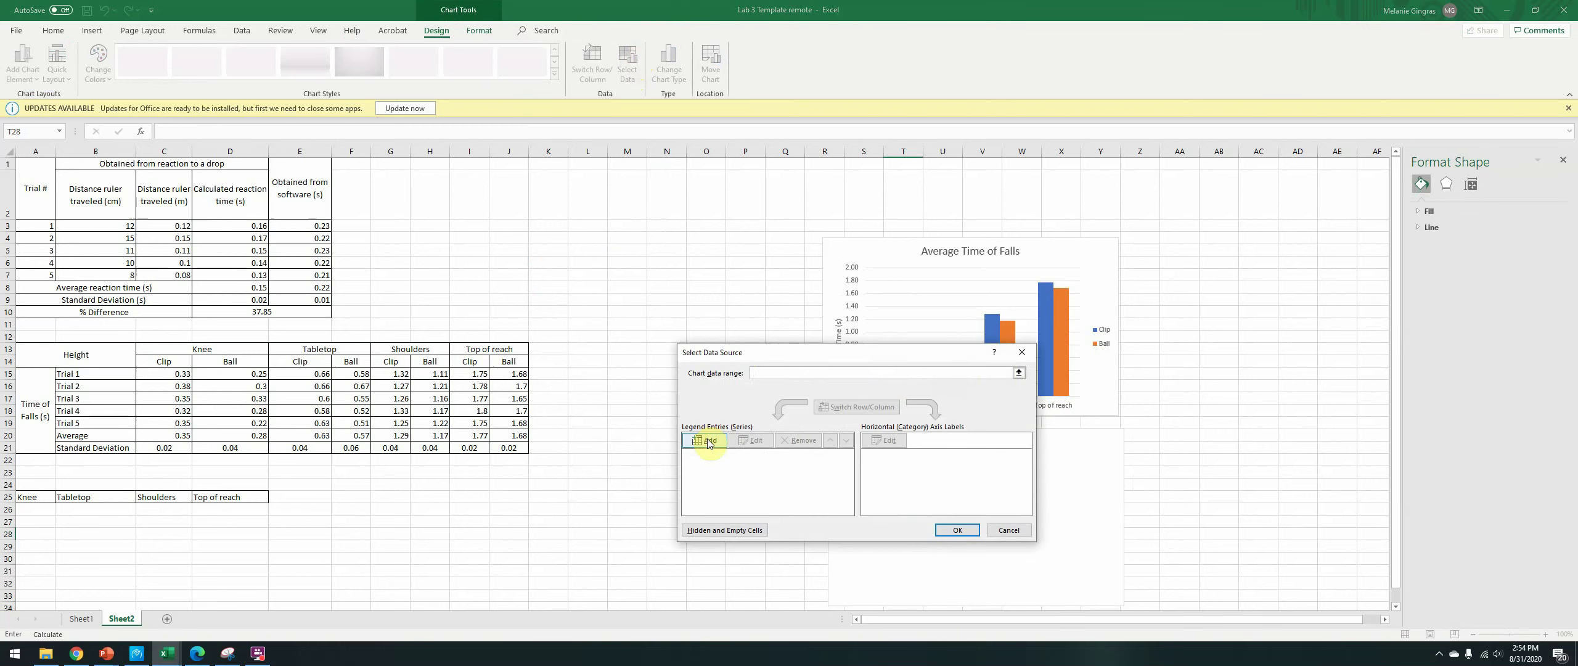
pyautogui.click(707, 439)
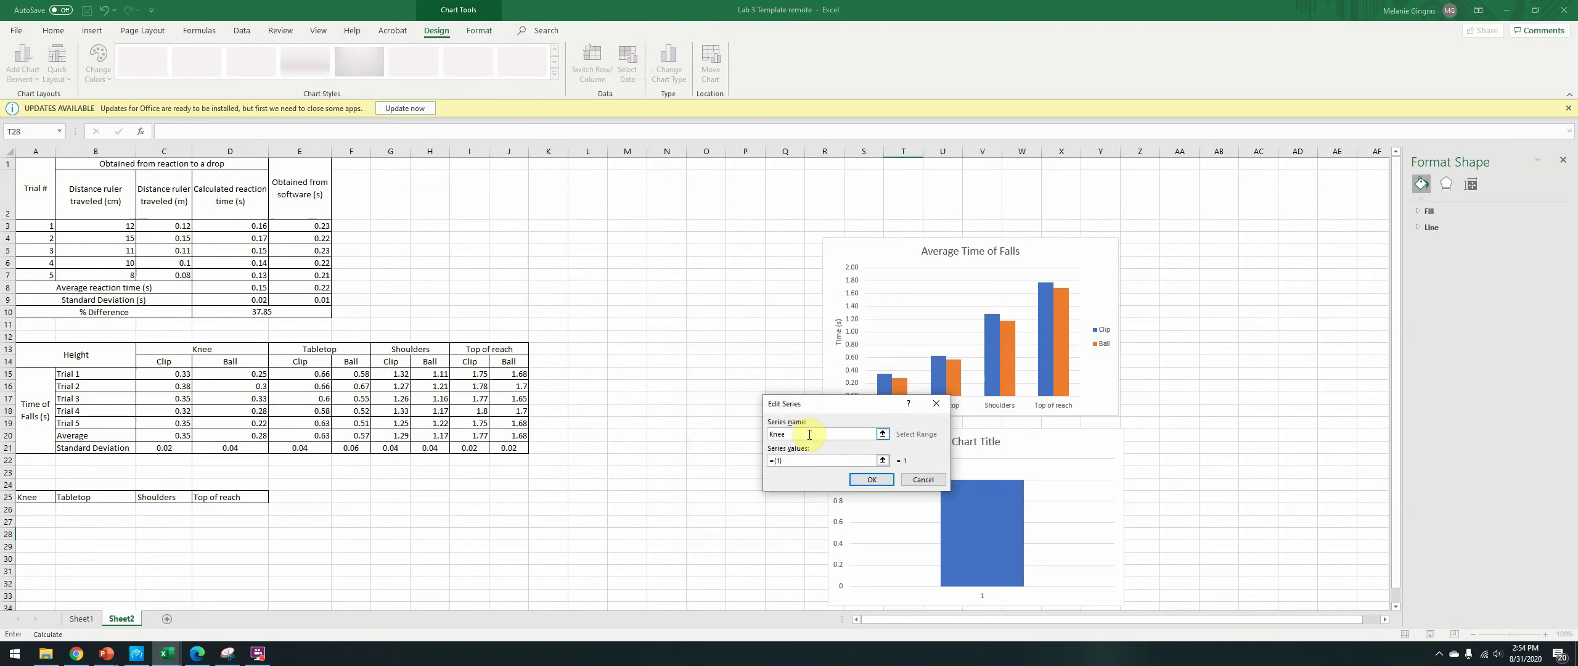
pyautogui.click(799, 462)
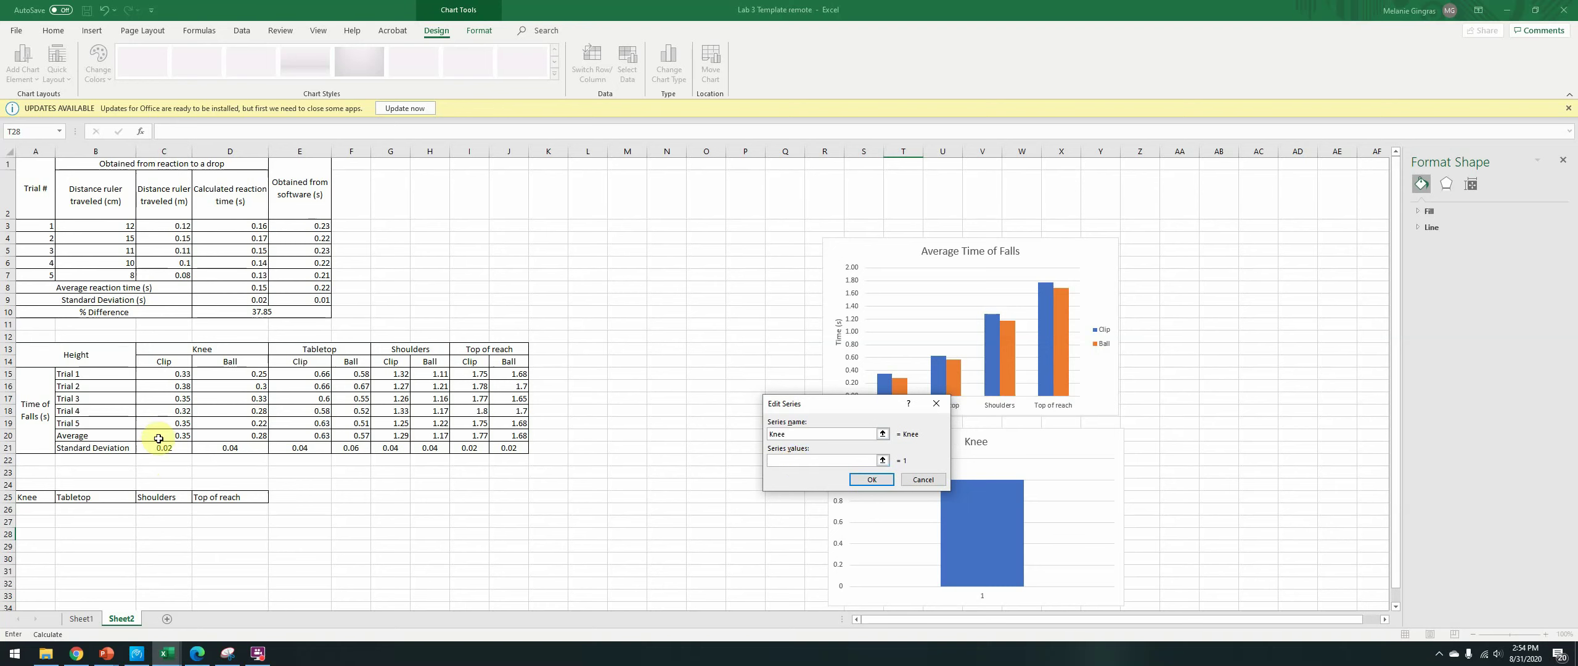
pyautogui.moveTo(160, 436); pyautogui.dragTo(232, 434)
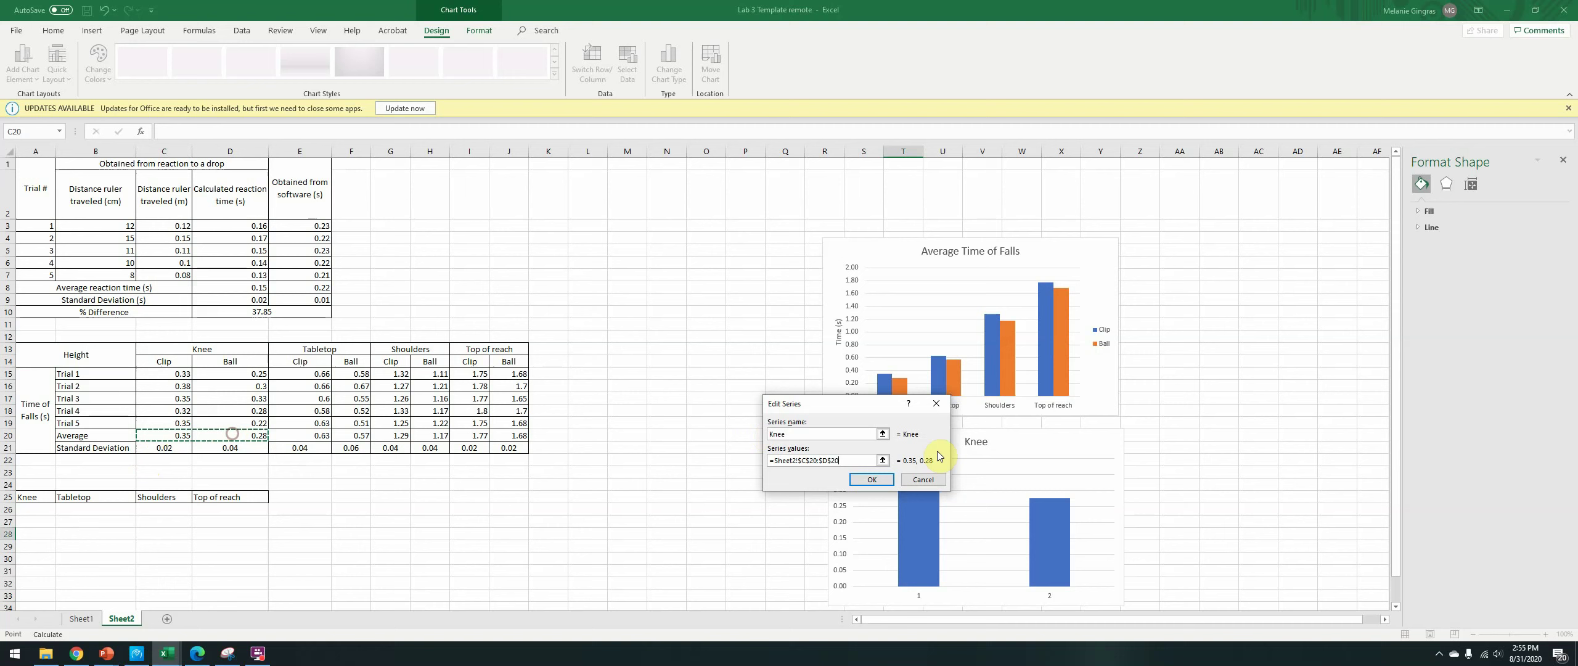
pyautogui.click(872, 479)
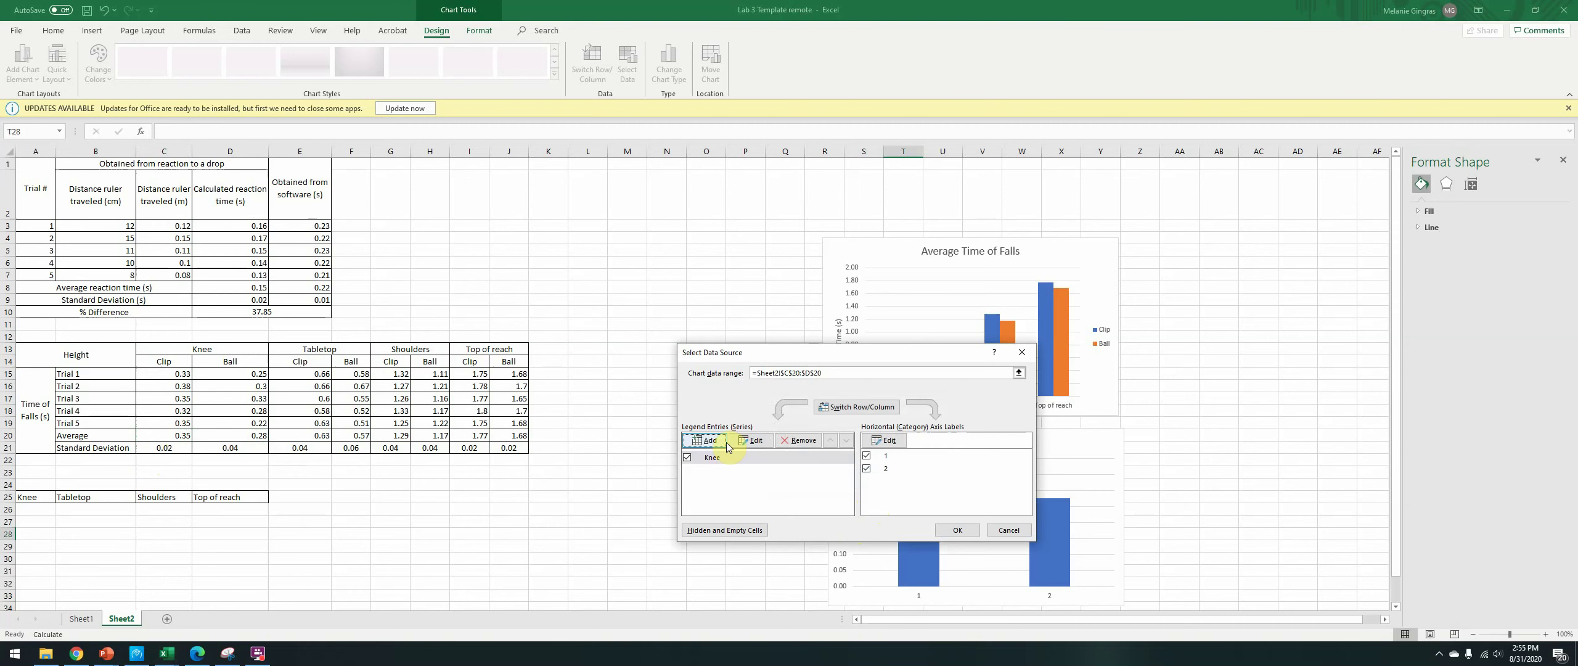
# Step: Add a series named "Tabletop" using the tabletop clip and ball averages in E20:F20 as values
pyautogui.click(706, 440)
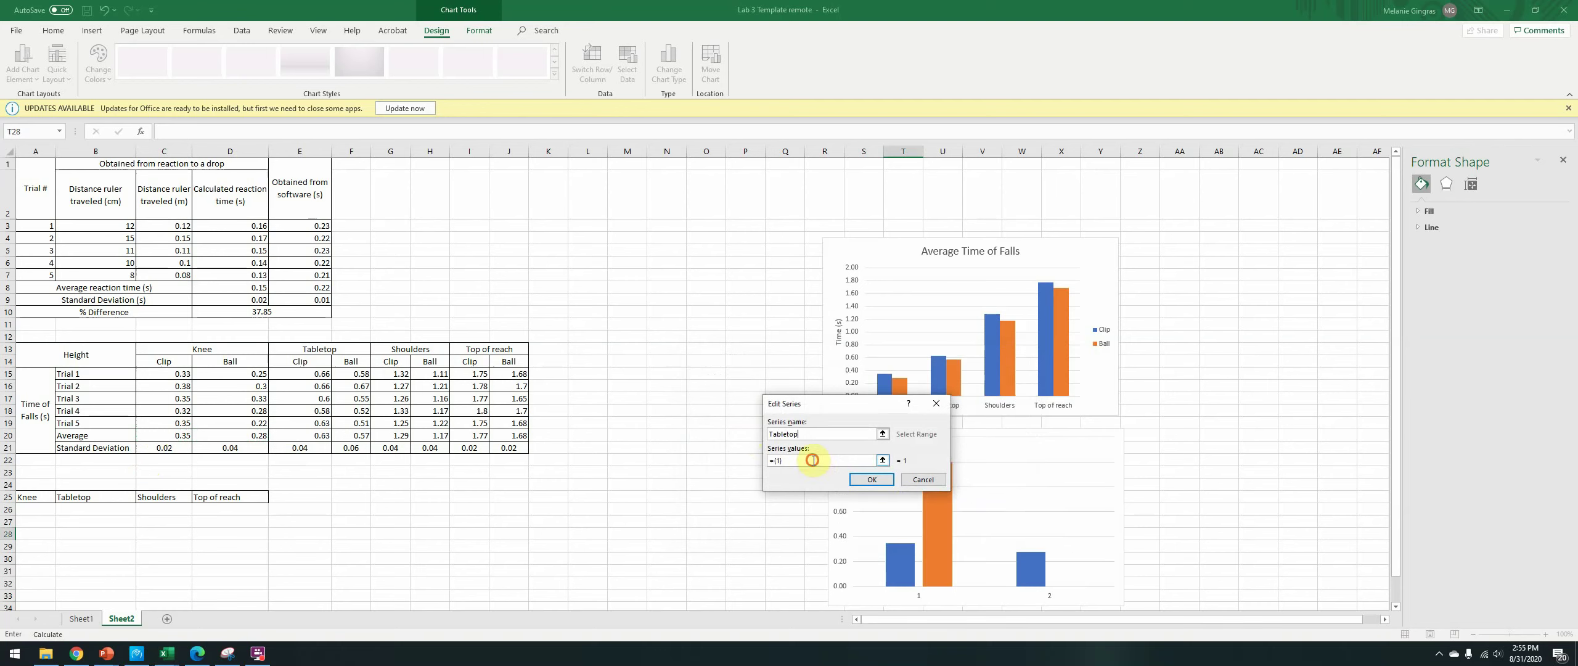
pyautogui.moveTo(814, 460); pyautogui.dragTo(783, 461)
pyautogui.press('BackSpace')
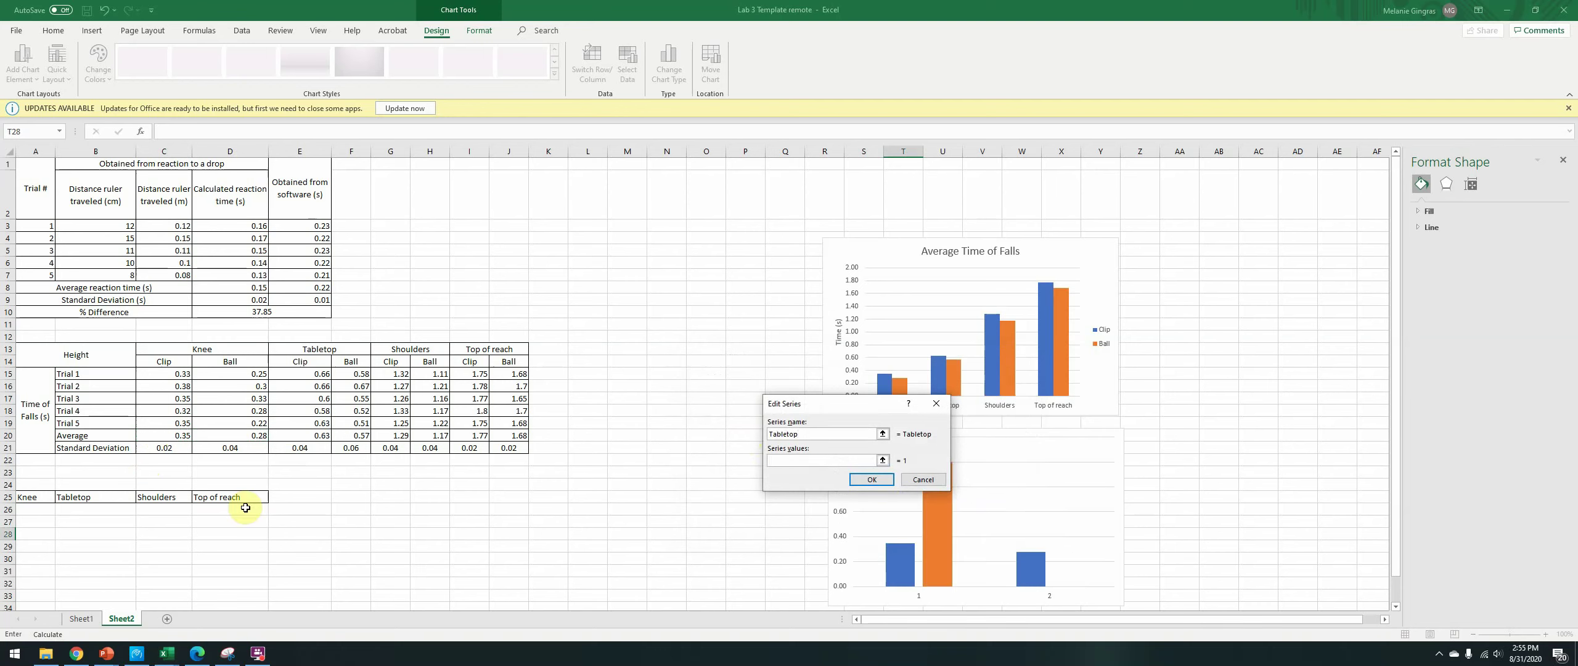
pyautogui.moveTo(298, 434); pyautogui.dragTo(354, 435)
pyautogui.click(871, 480)
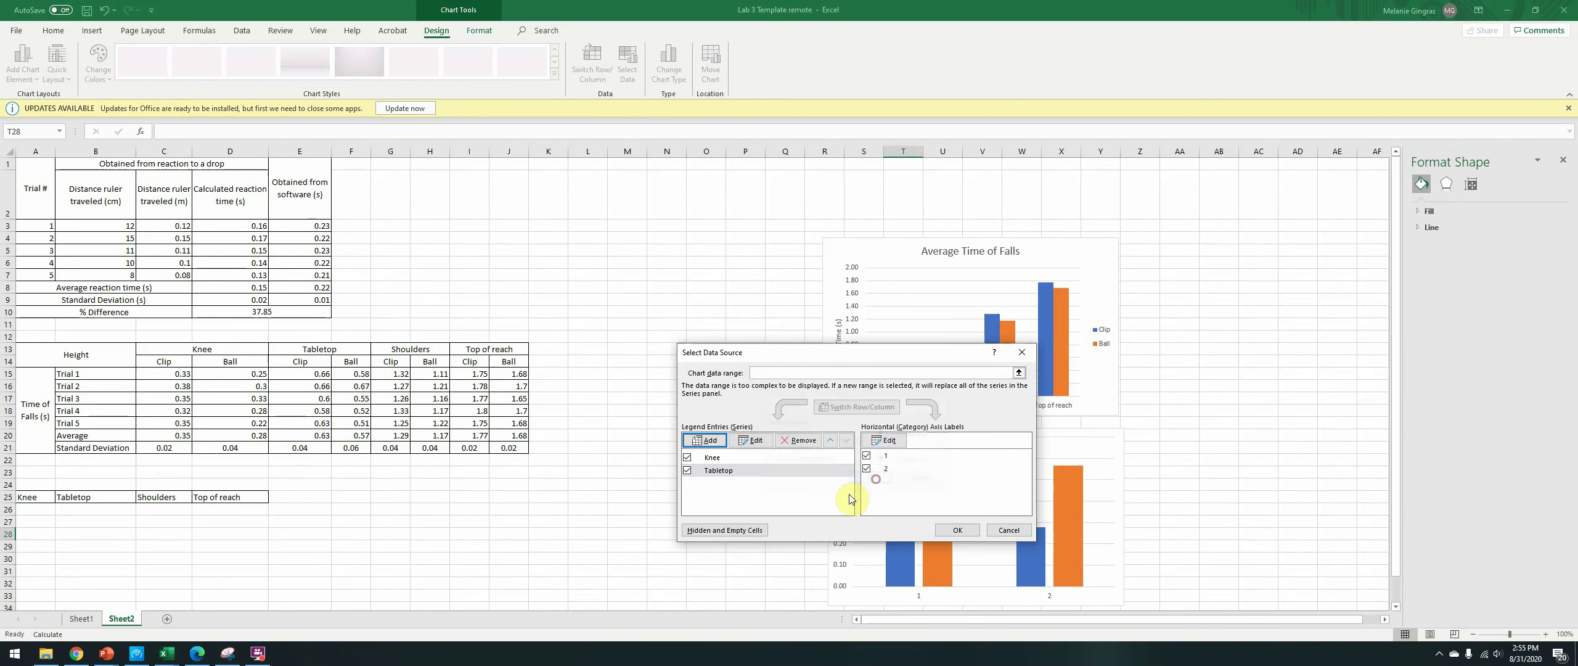
# Step: Add a series named "Shoulder" using the shoulder clip and ball averages in G20:H20 as values
pyautogui.click(705, 435)
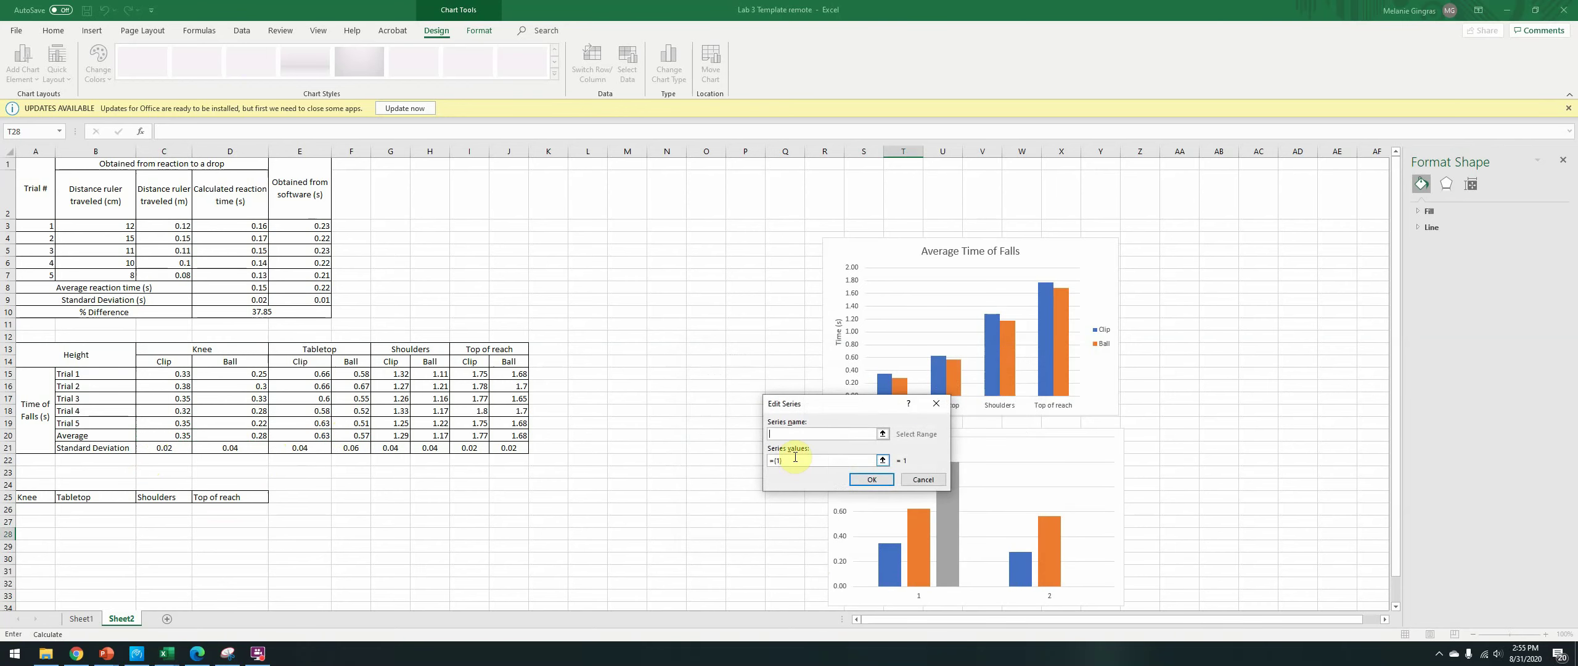
pyautogui.write('Shoulder')
pyautogui.moveTo(795, 459); pyautogui.dragTo(768, 460)
pyautogui.press('BackSpace')
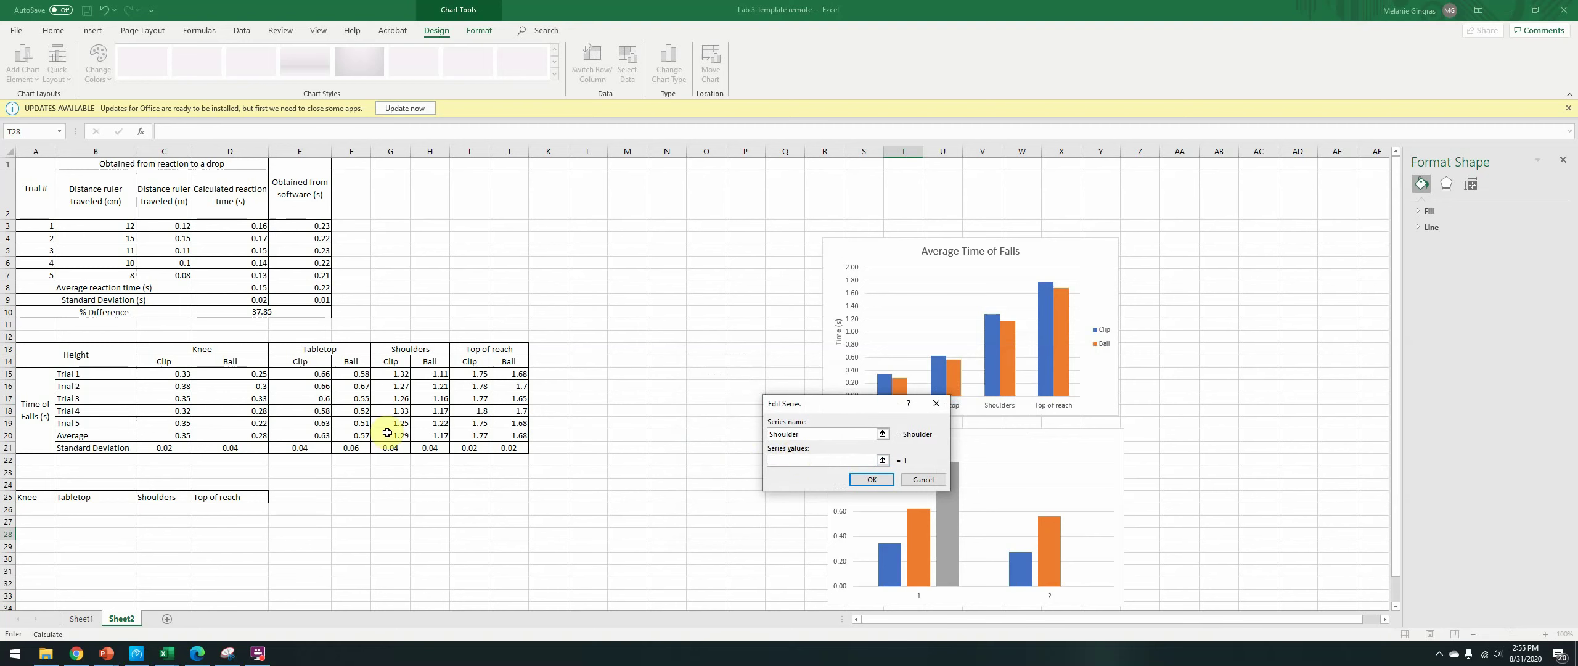
pyautogui.moveTo(387, 433); pyautogui.dragTo(429, 435)
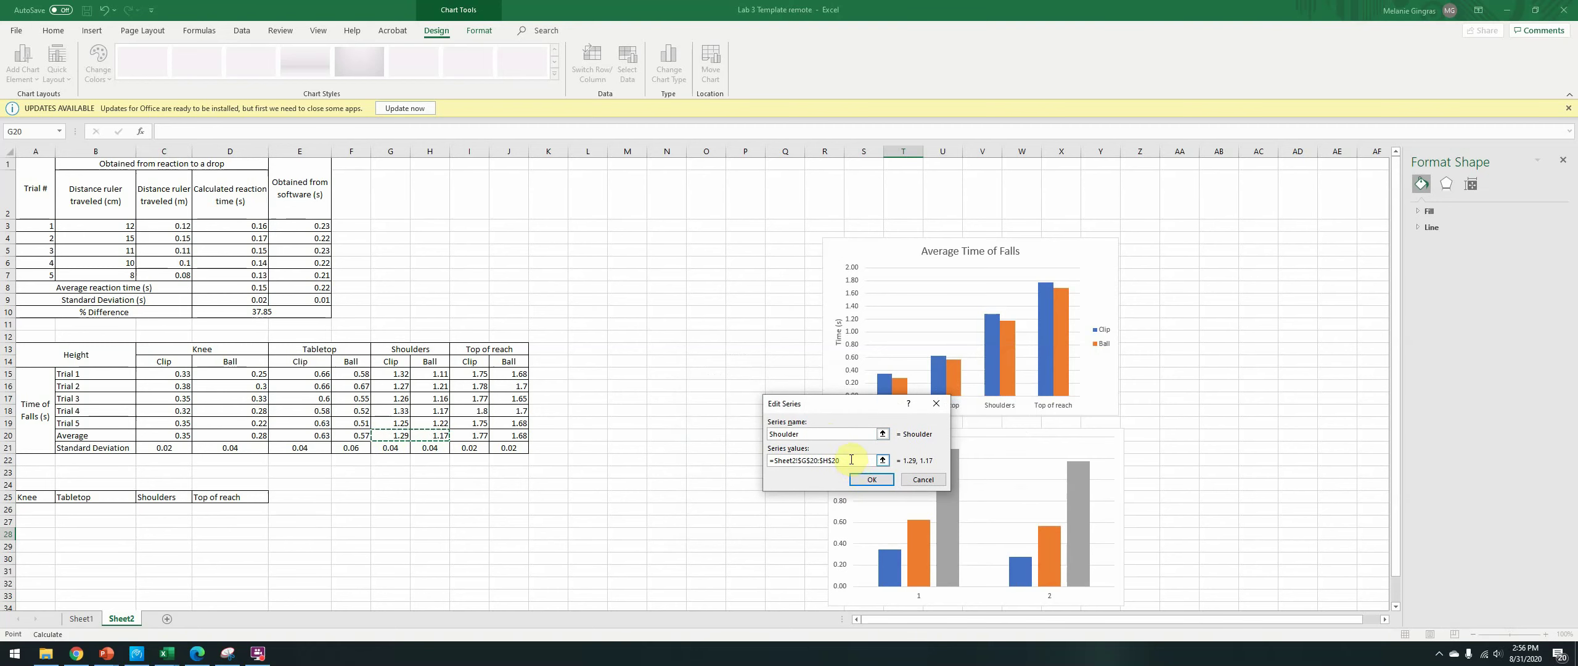
pyautogui.click(871, 479)
# Step: Add a series named "Top of Reach" using the top-of-reach clip and ball averages in I20:J20 as values
pyautogui.click(707, 438)
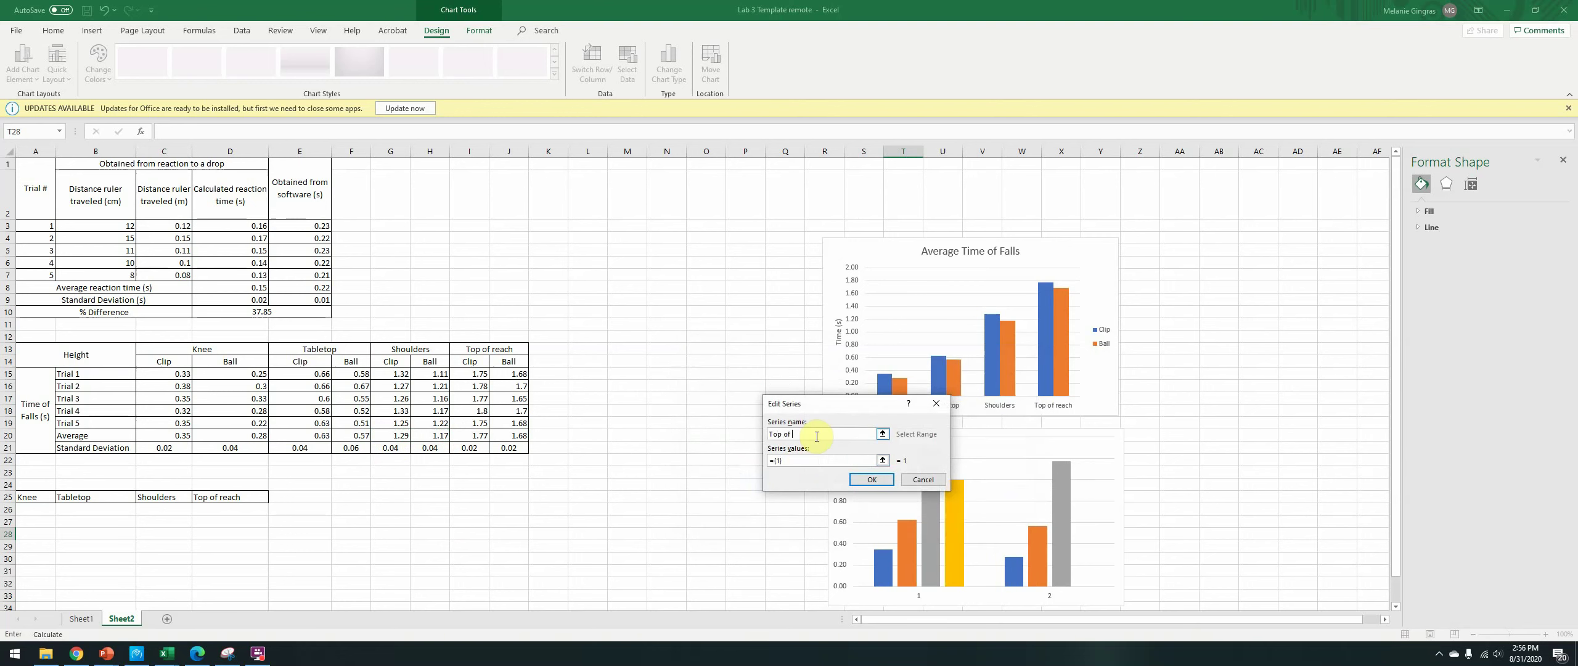
pyautogui.write('Top of Reach')
pyautogui.moveTo(802, 460); pyautogui.dragTo(770, 459)
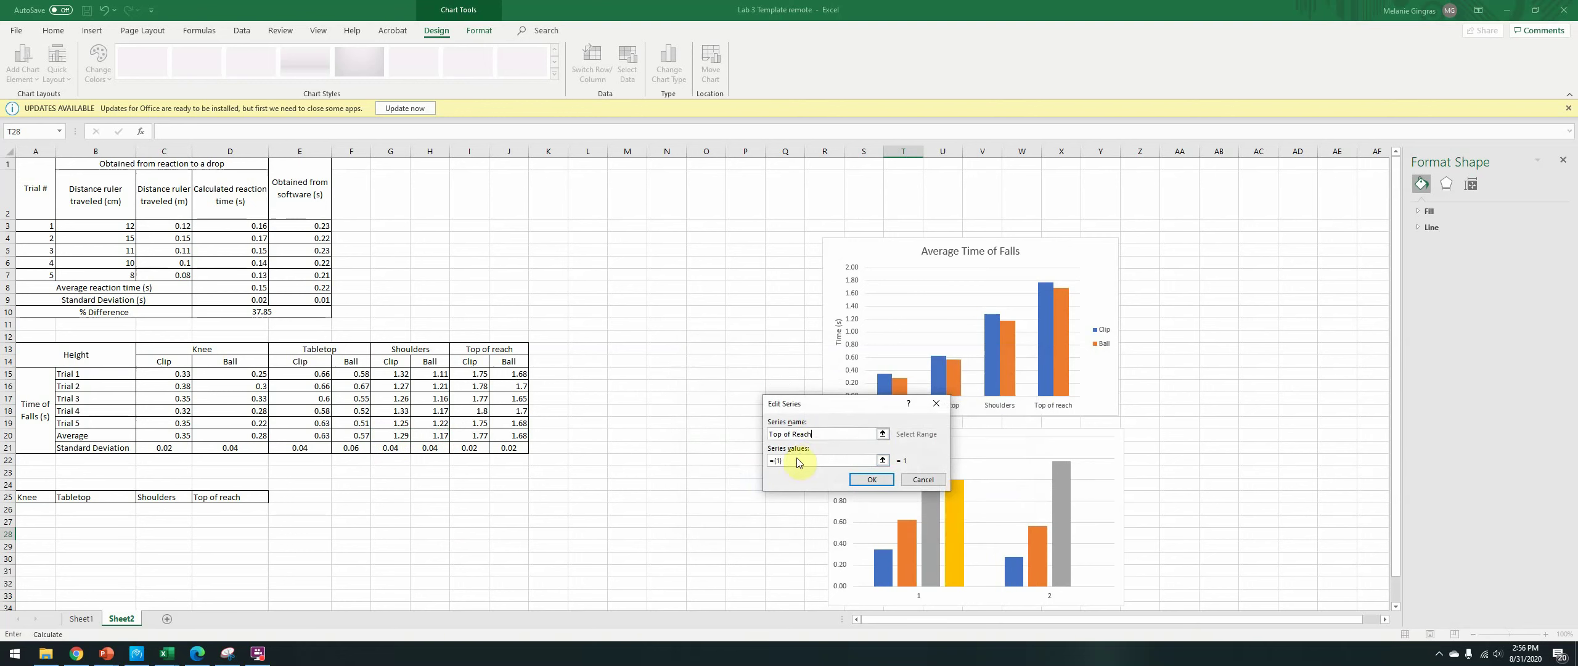
pyautogui.press('BackSpace')
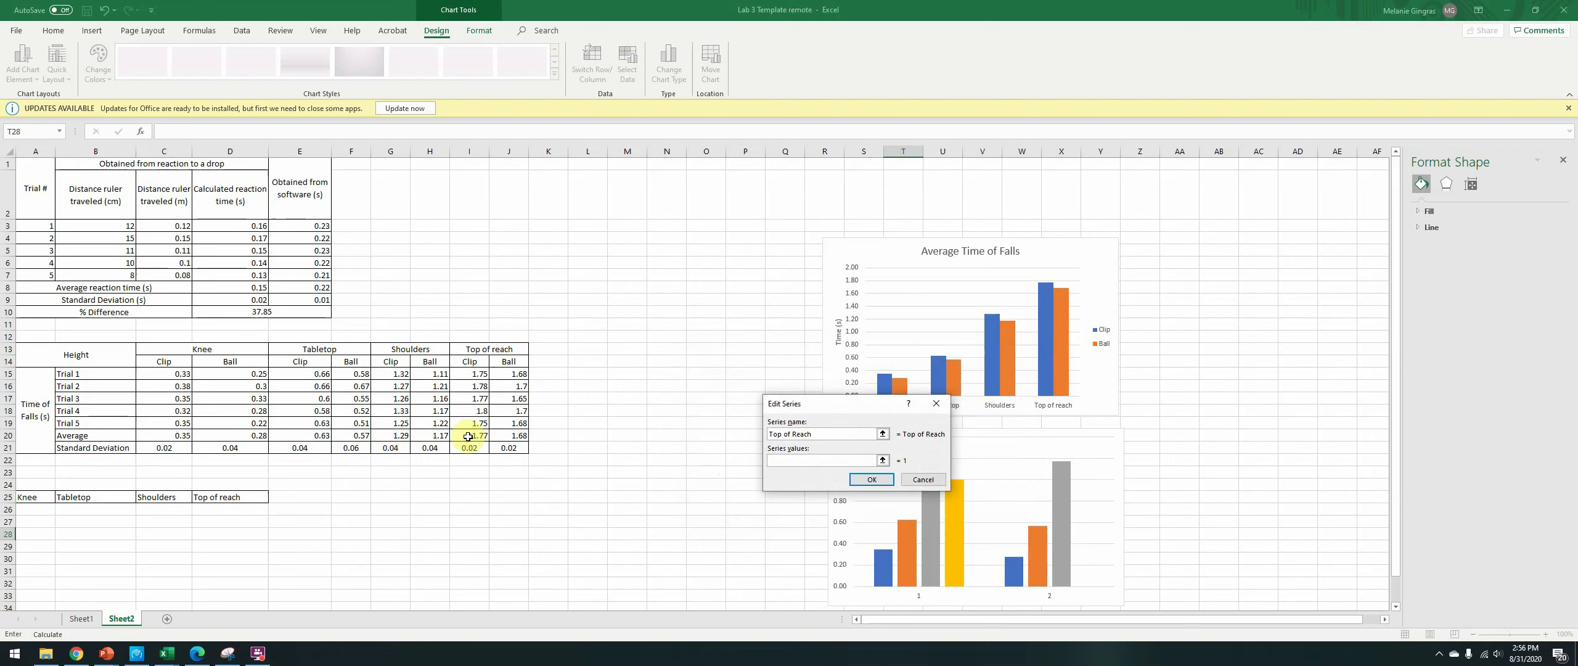
pyautogui.moveTo(470, 435); pyautogui.dragTo(512, 434)
pyautogui.click(891, 480)
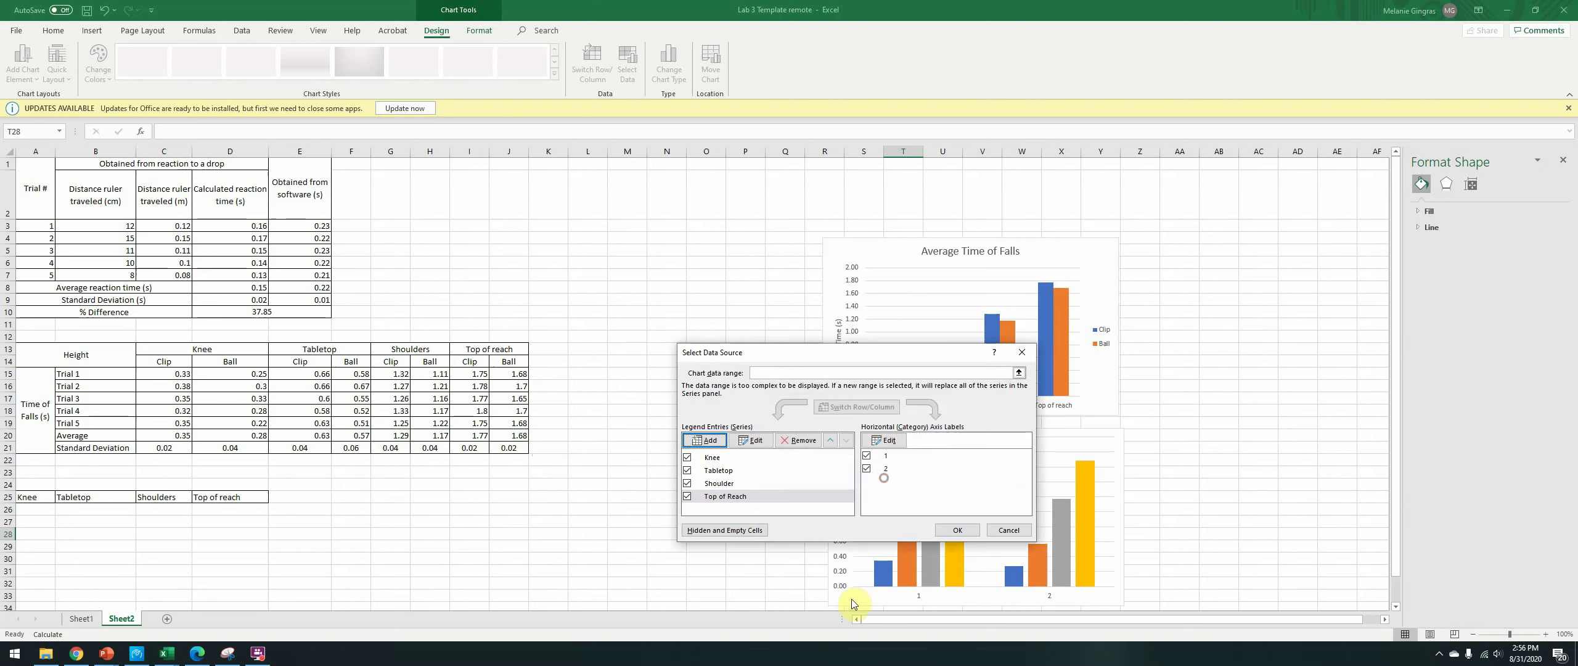
# Step: Set the category axis labels to the Clip and Ball headings in C14:D14 and accept the chart's data source
pyautogui.click(895, 443)
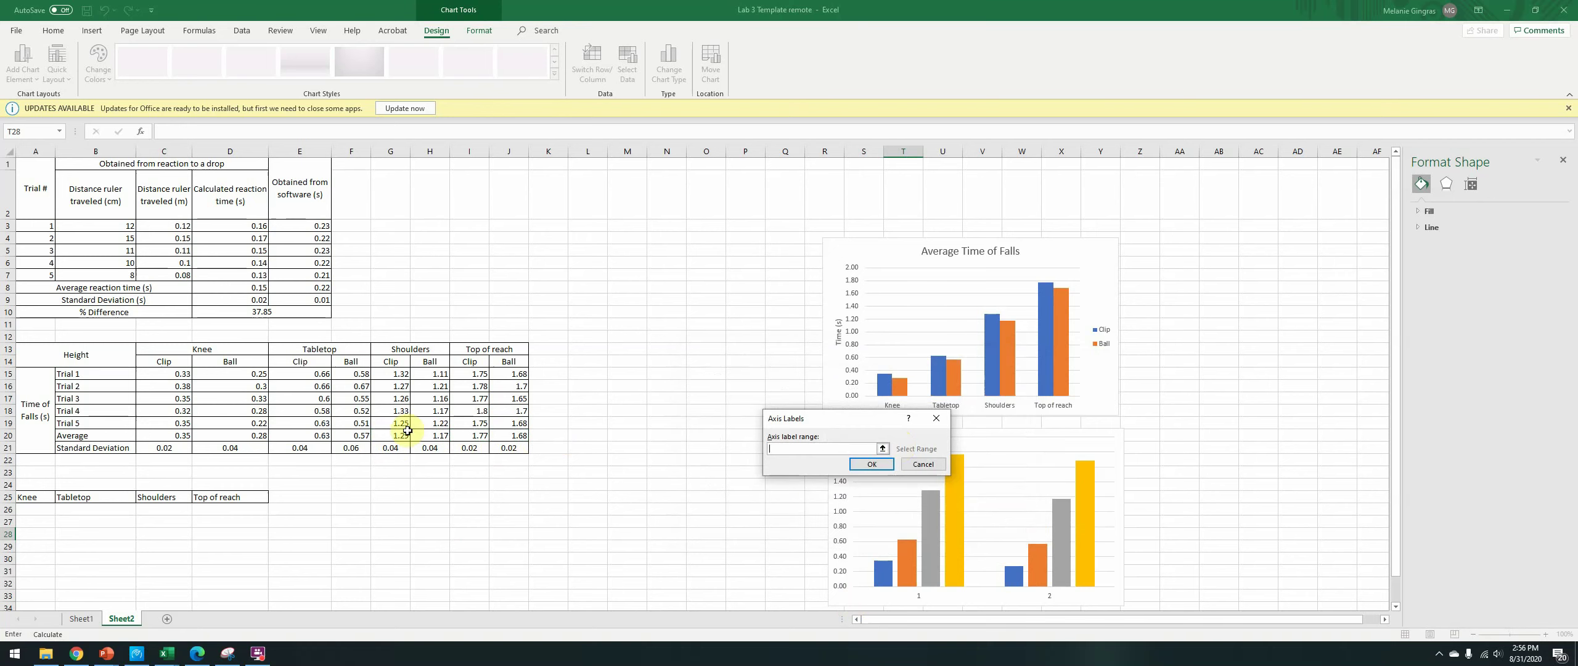
pyautogui.moveTo(159, 361); pyautogui.dragTo(230, 361)
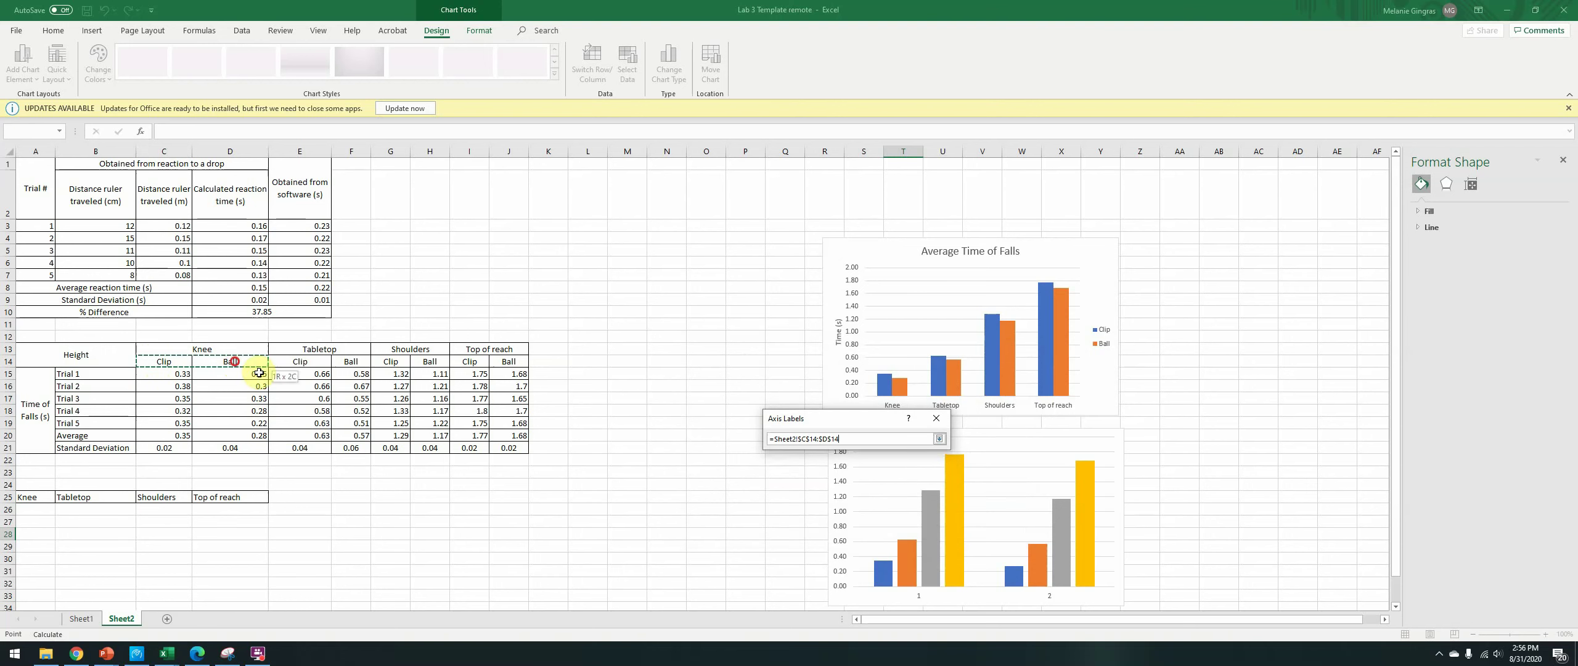
pyautogui.click(875, 464)
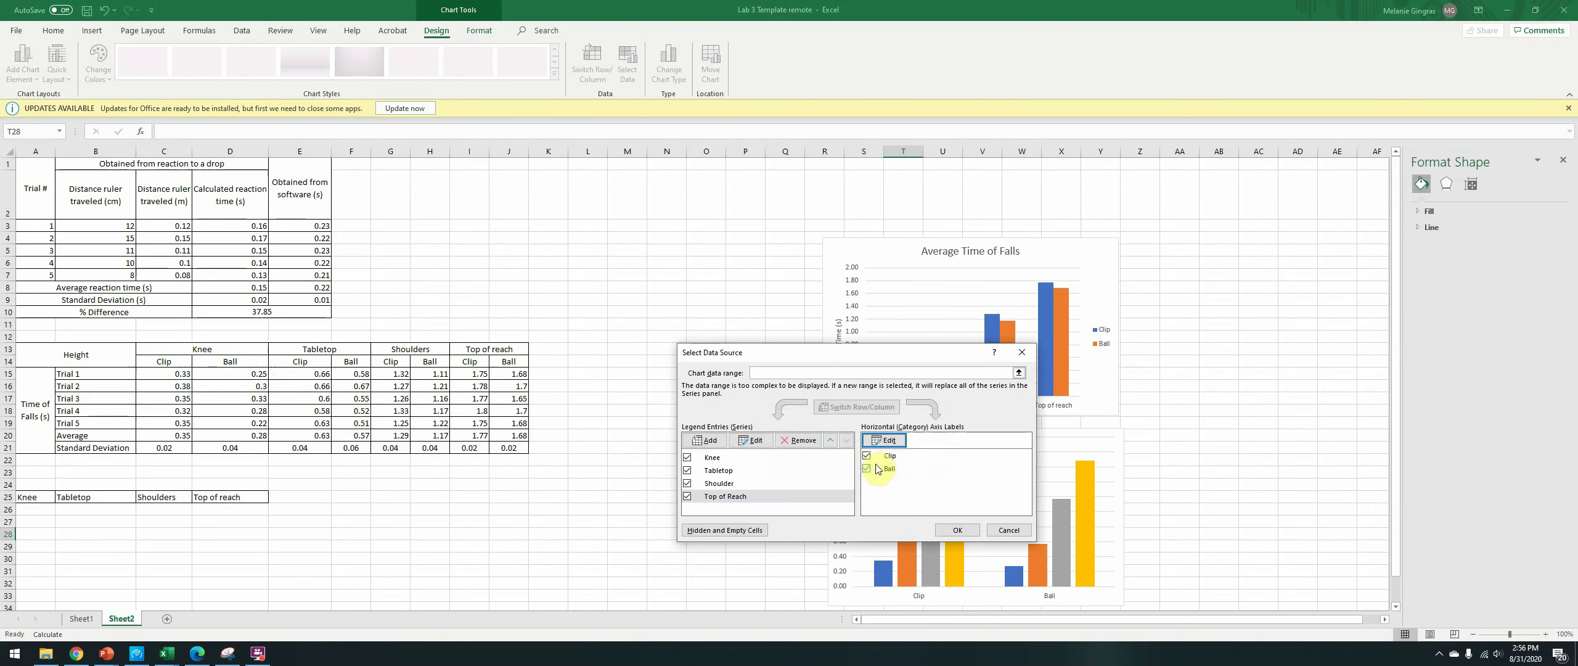
pyautogui.click(966, 534)
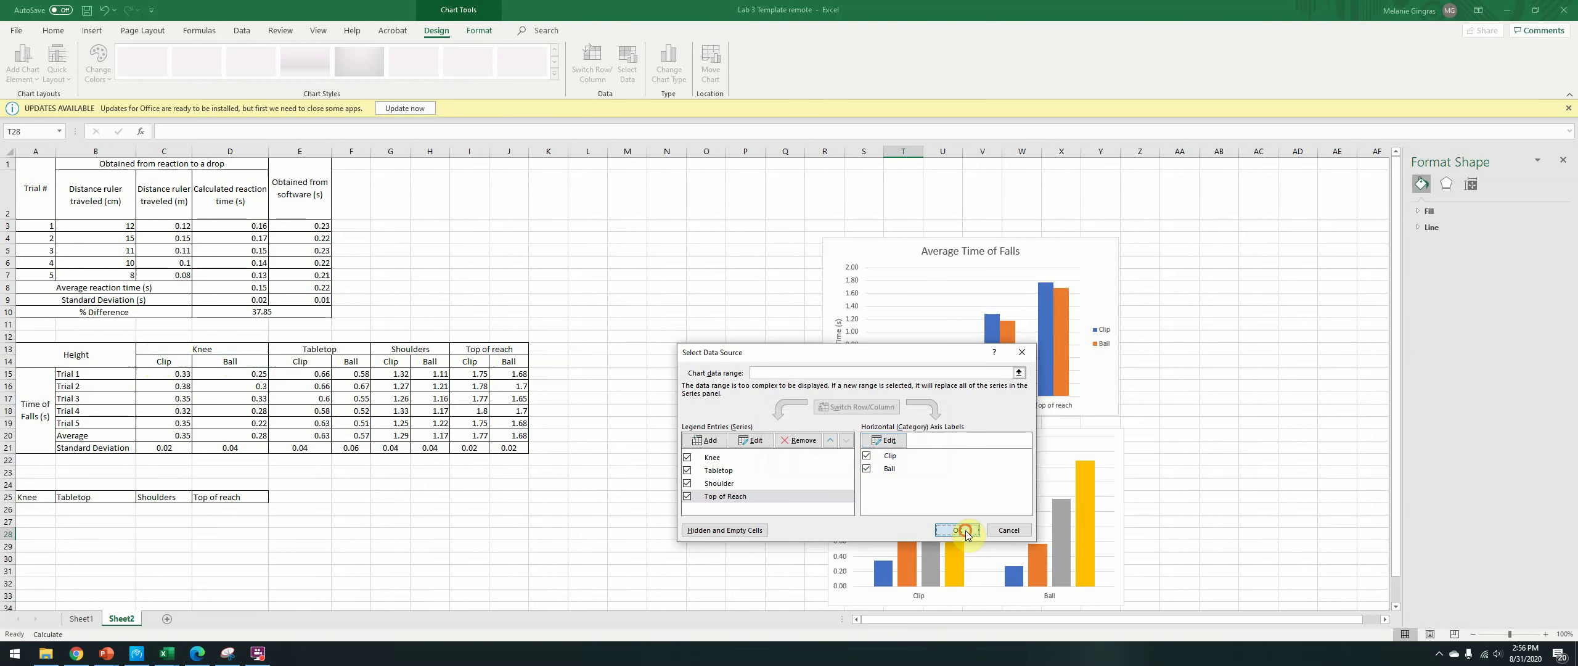
# Step: Apply the quick layout with a chart title, both axis titles and a legend beside the plot to the second chart
pyautogui.click(849, 435)
pyautogui.moveTo(843, 456); pyautogui.dragTo(913, 476)
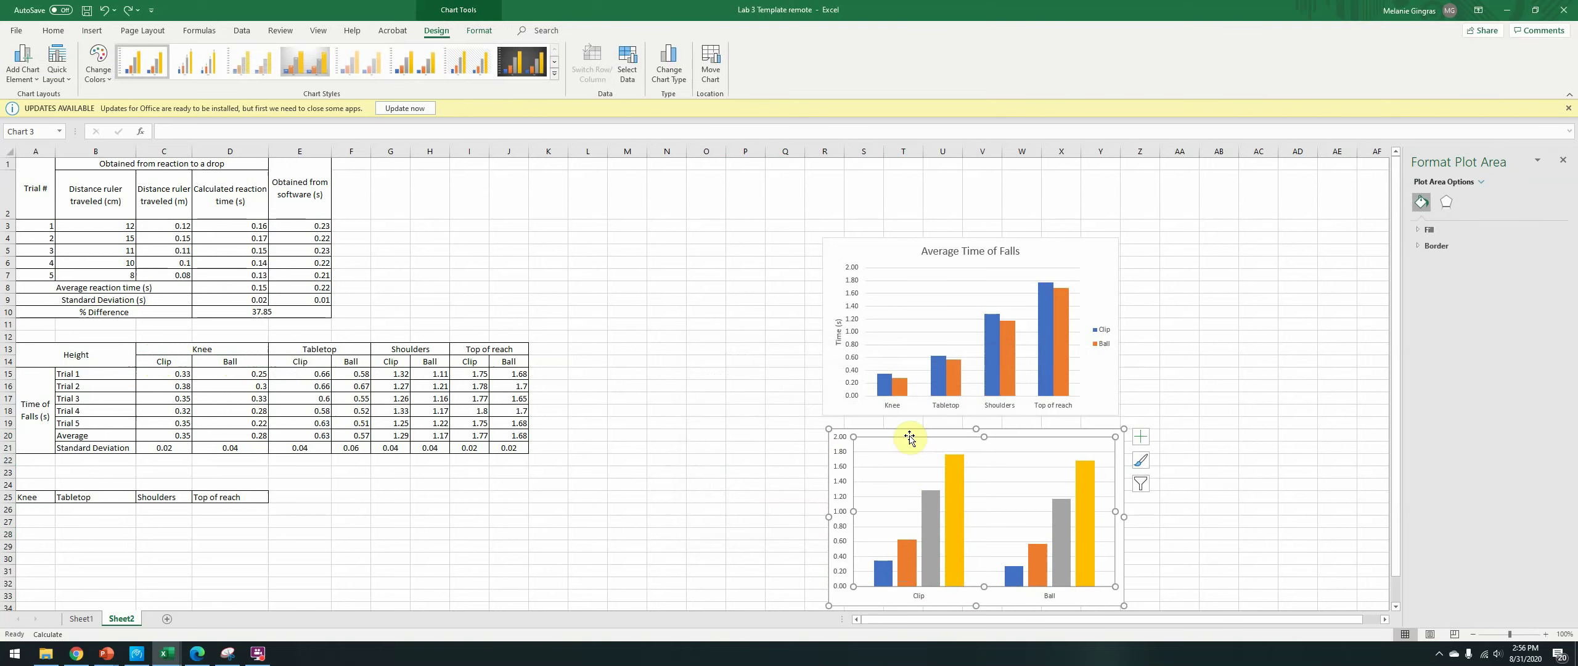
pyautogui.click(70, 91)
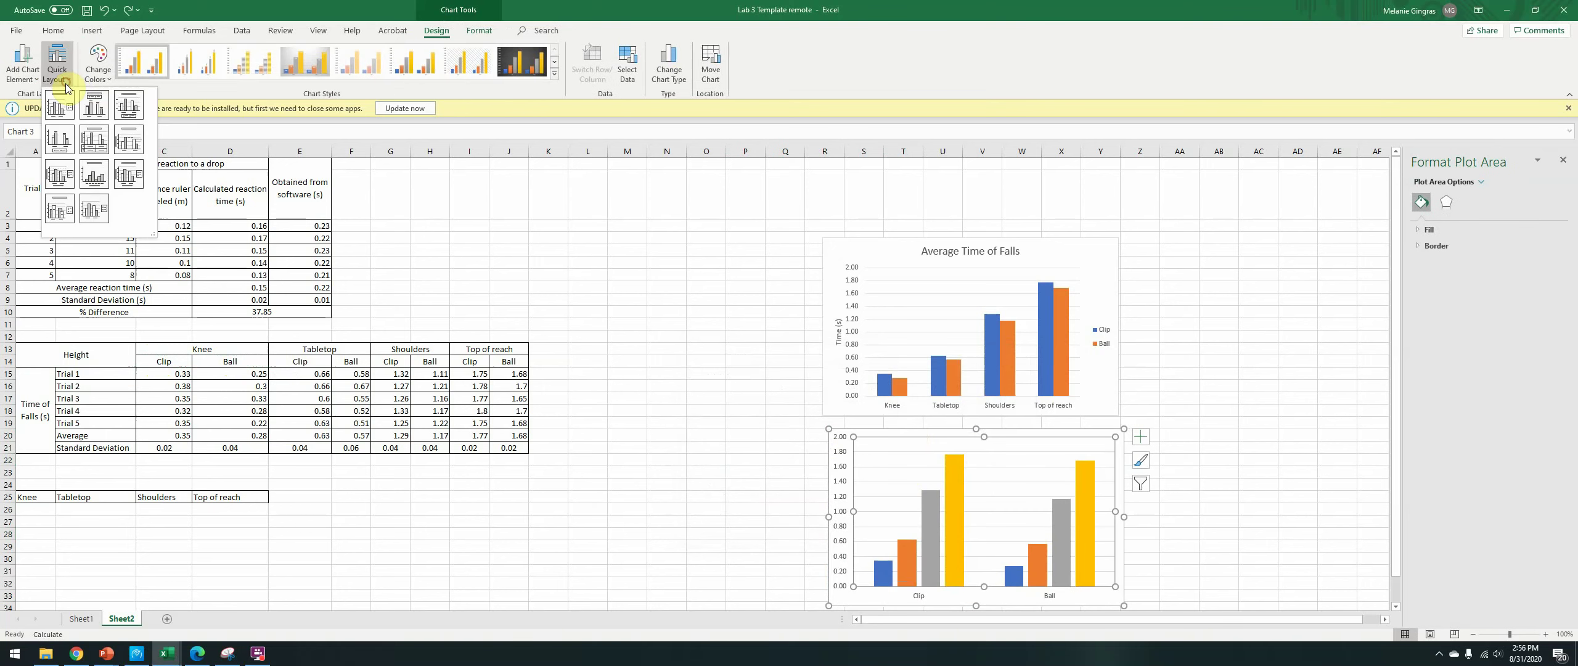
pyautogui.click(130, 176)
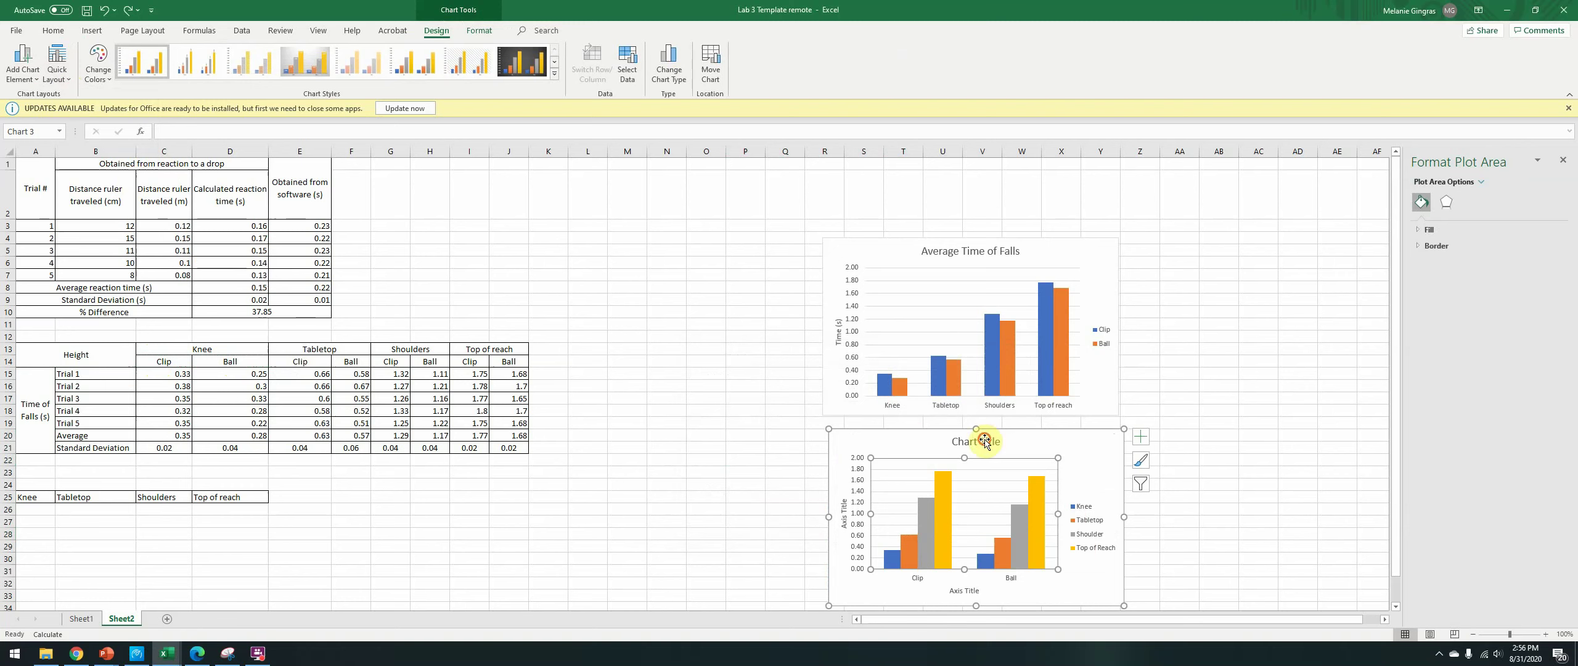
# Step: Set the second chart's title to "Average Time of Falls"
pyautogui.click(961, 441)
pyautogui.moveTo(954, 441); pyautogui.dragTo(1006, 443)
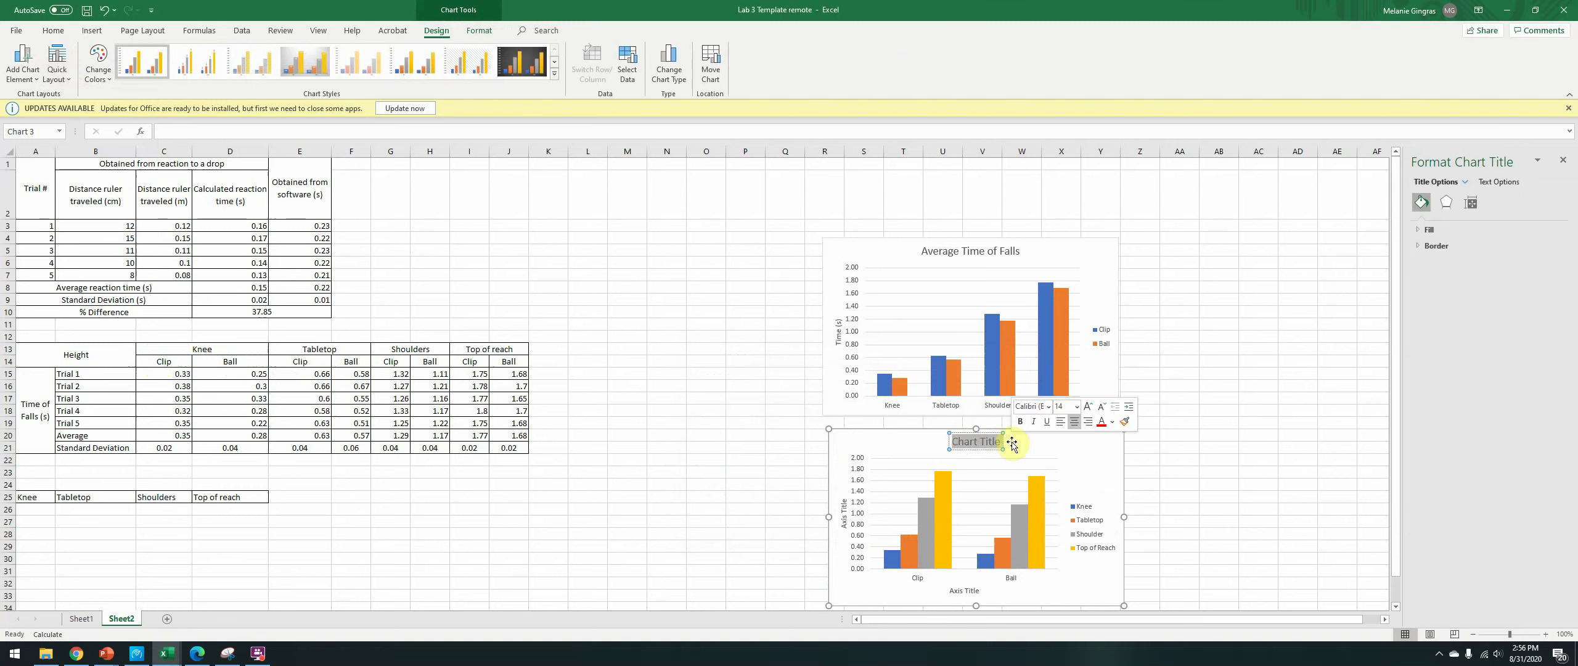
pyautogui.write('Time')
pyautogui.press('BackSpace')
pyautogui.press('BackSpace')
pyautogui.press('BackSpace')
pyautogui.press('BackSpace')
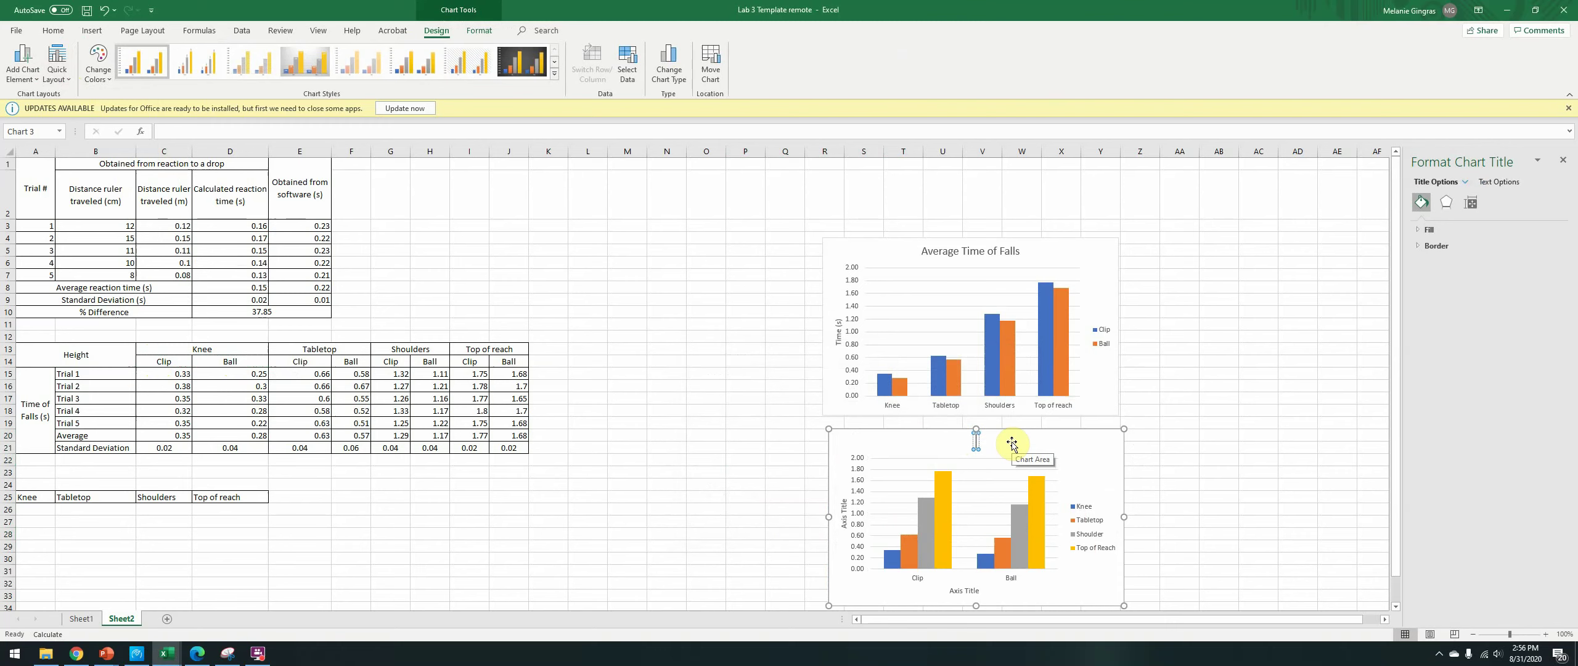
pyautogui.write('Average Time')
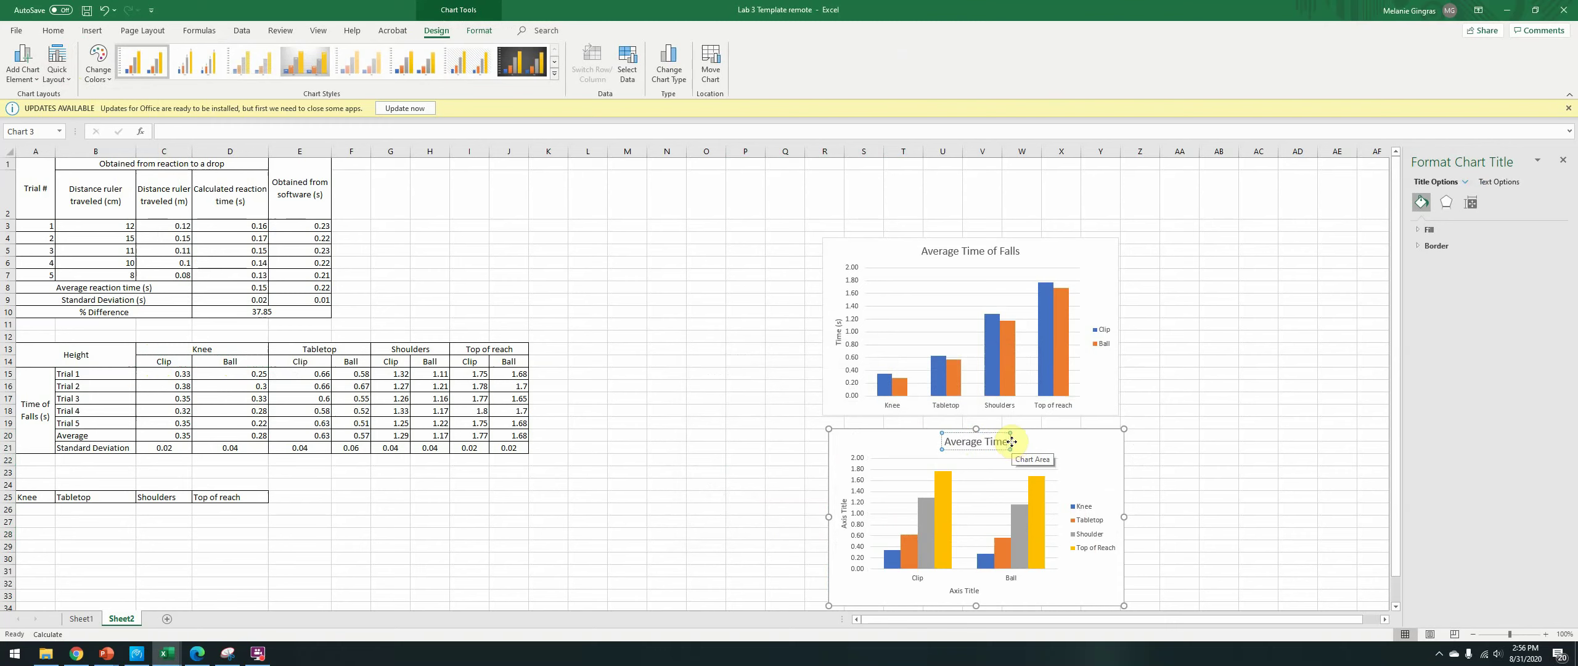
pyautogui.write(' of Falls')
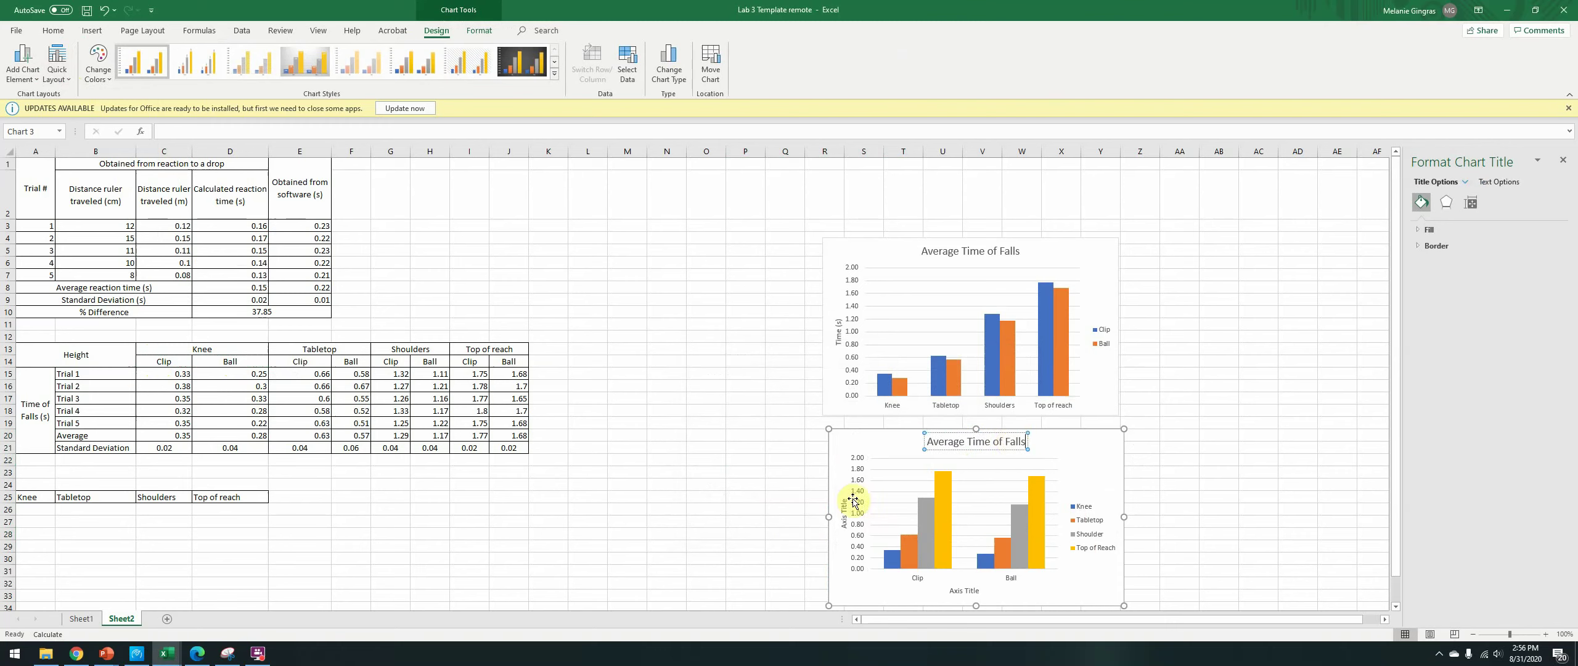
# Step: Set the second chart's vertical axis title to "Time (s)"
pyautogui.click(844, 518)
pyautogui.click(845, 503)
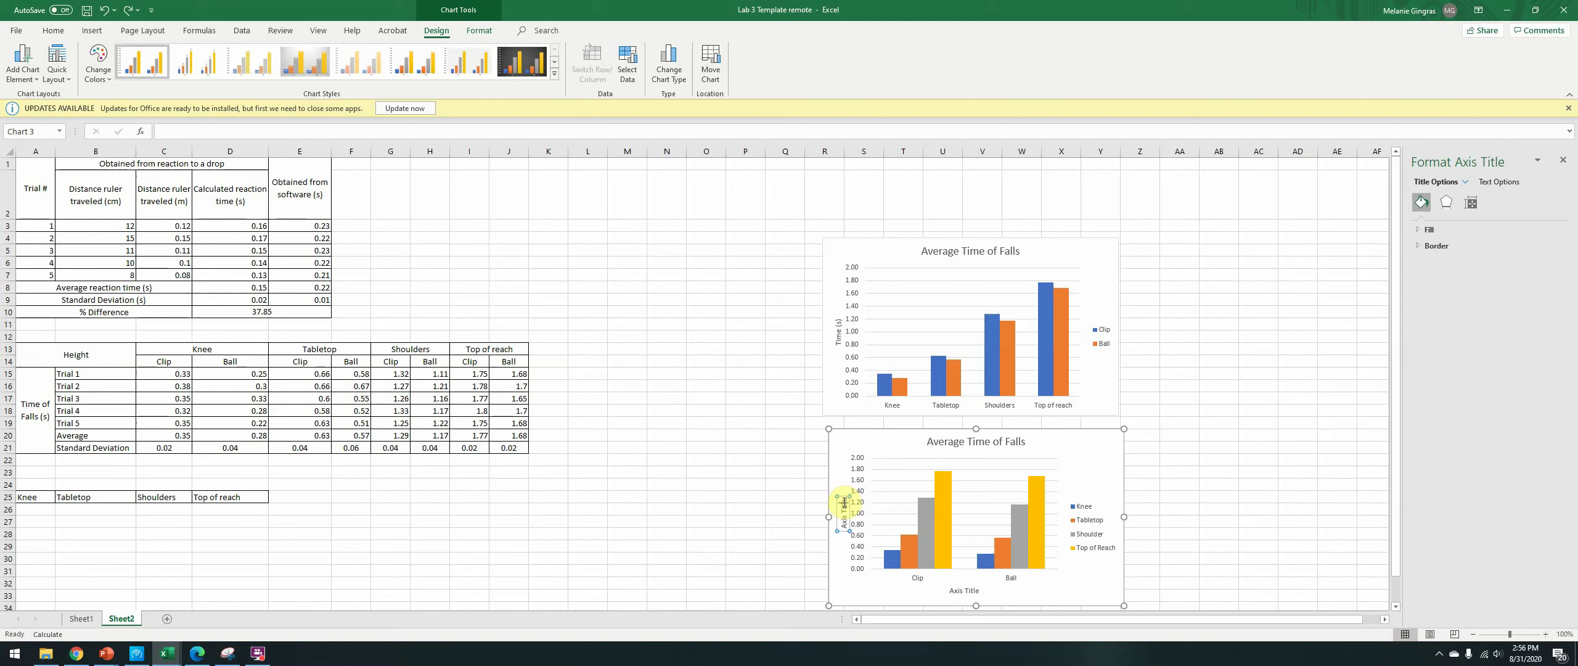
pyautogui.moveTo(845, 500); pyautogui.dragTo(847, 537)
pyautogui.write('Time (s')
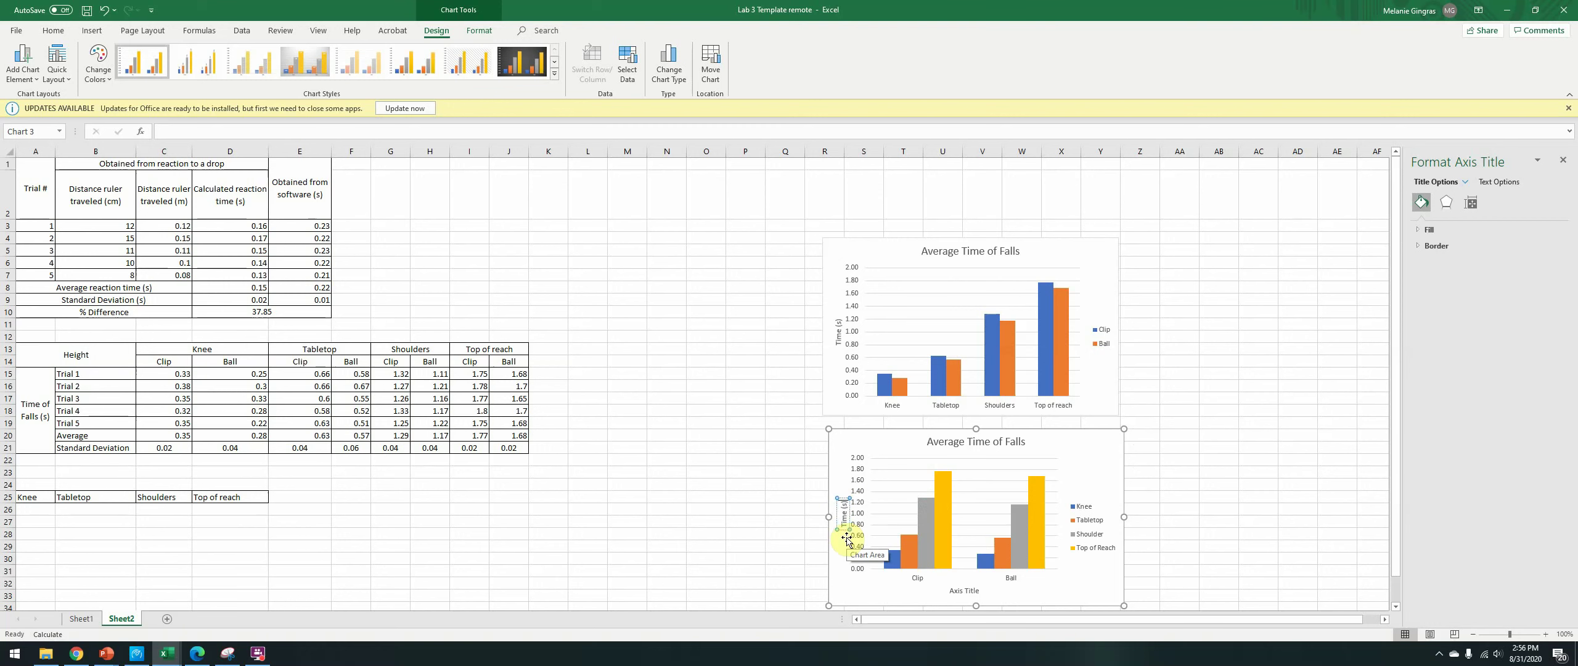
# Step: Set the second chart's horizontal axis title to "Item"
pyautogui.click(955, 590)
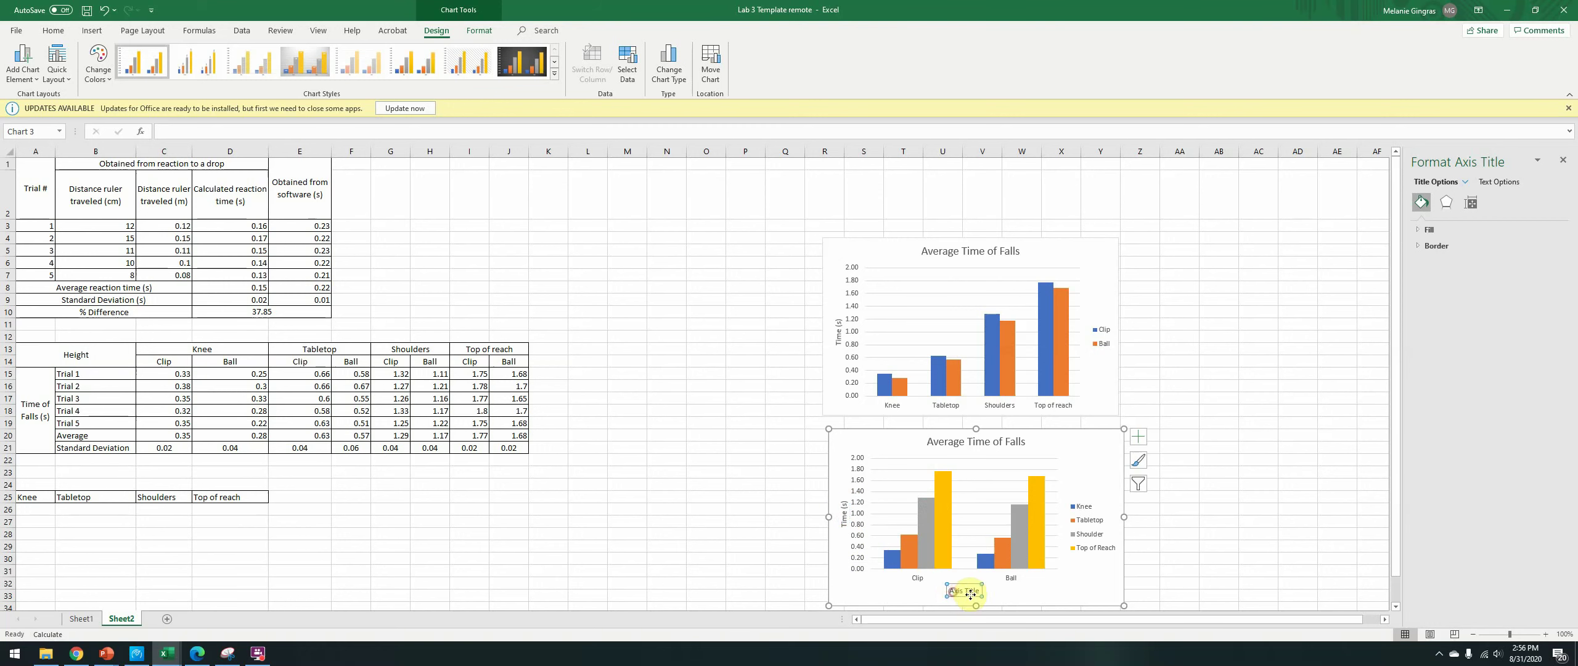
pyautogui.moveTo(948, 592); pyautogui.dragTo(981, 593)
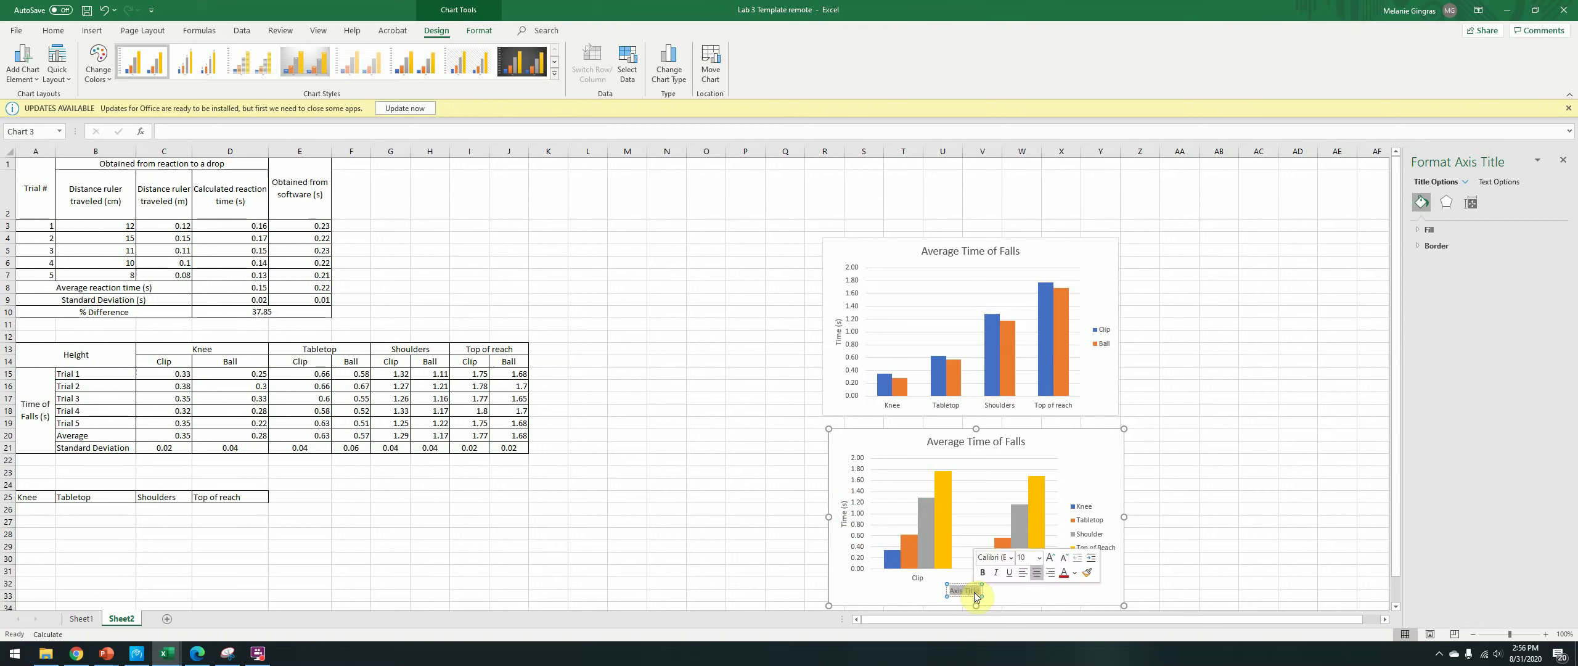
pyautogui.press('BackSpace')
pyautogui.write('Item')
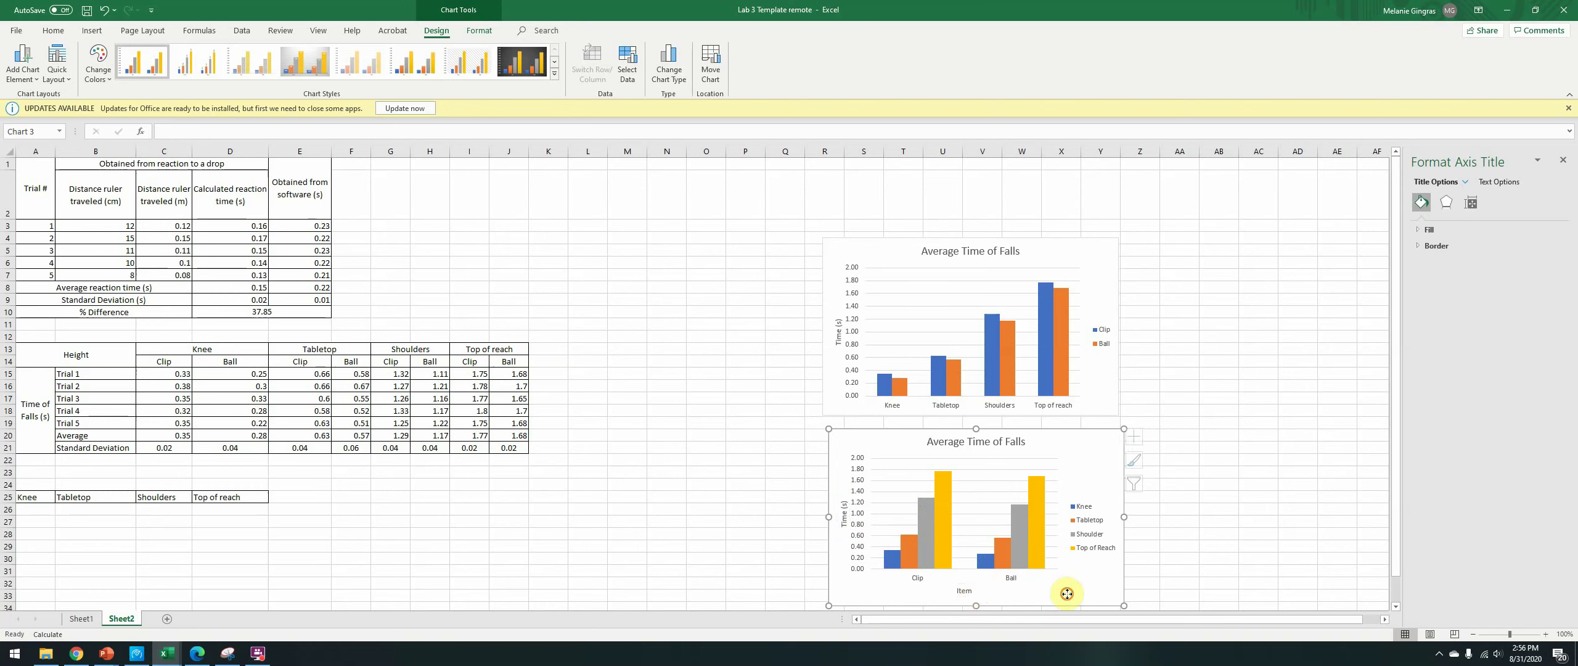
pyautogui.click(1067, 586)
# Step: Delete the horizontal axis title from the second chart and deselect the chart
pyautogui.click(963, 590)
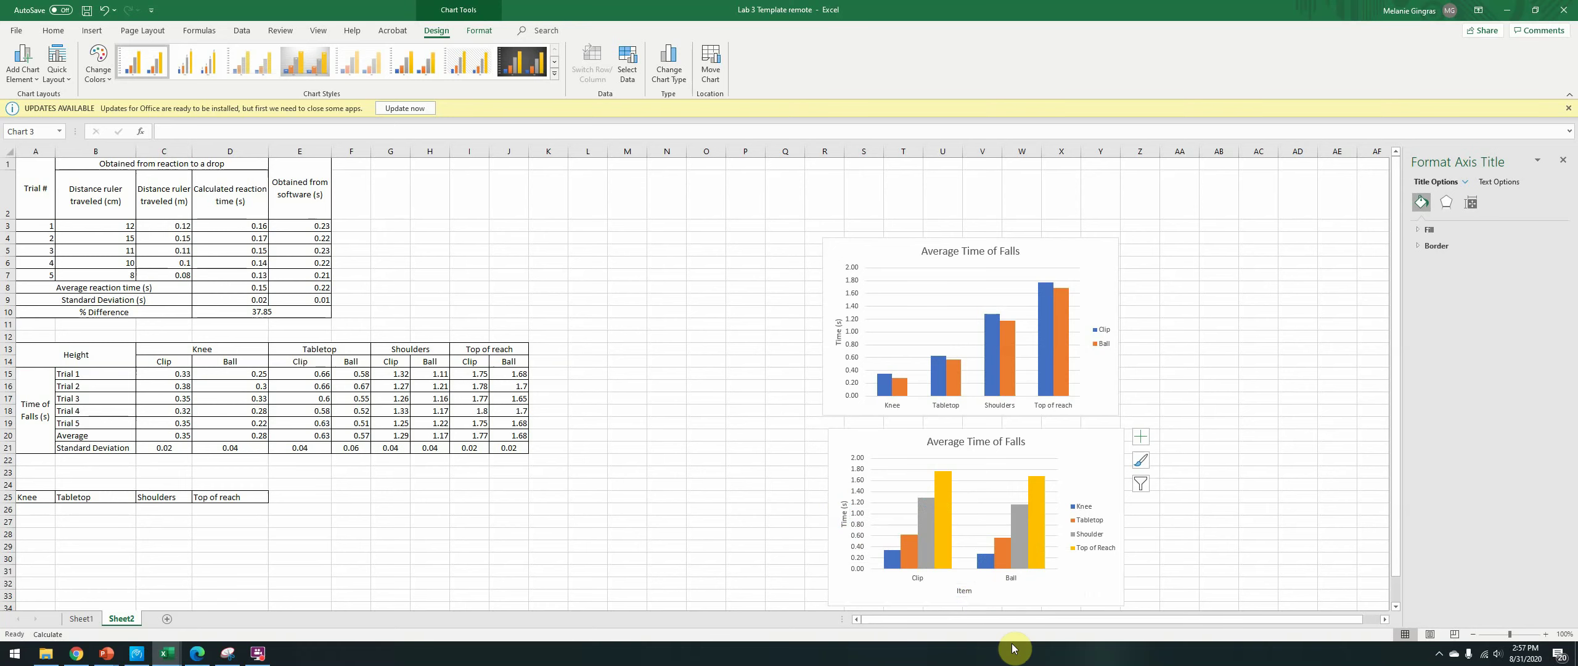
pyautogui.press('Delete')
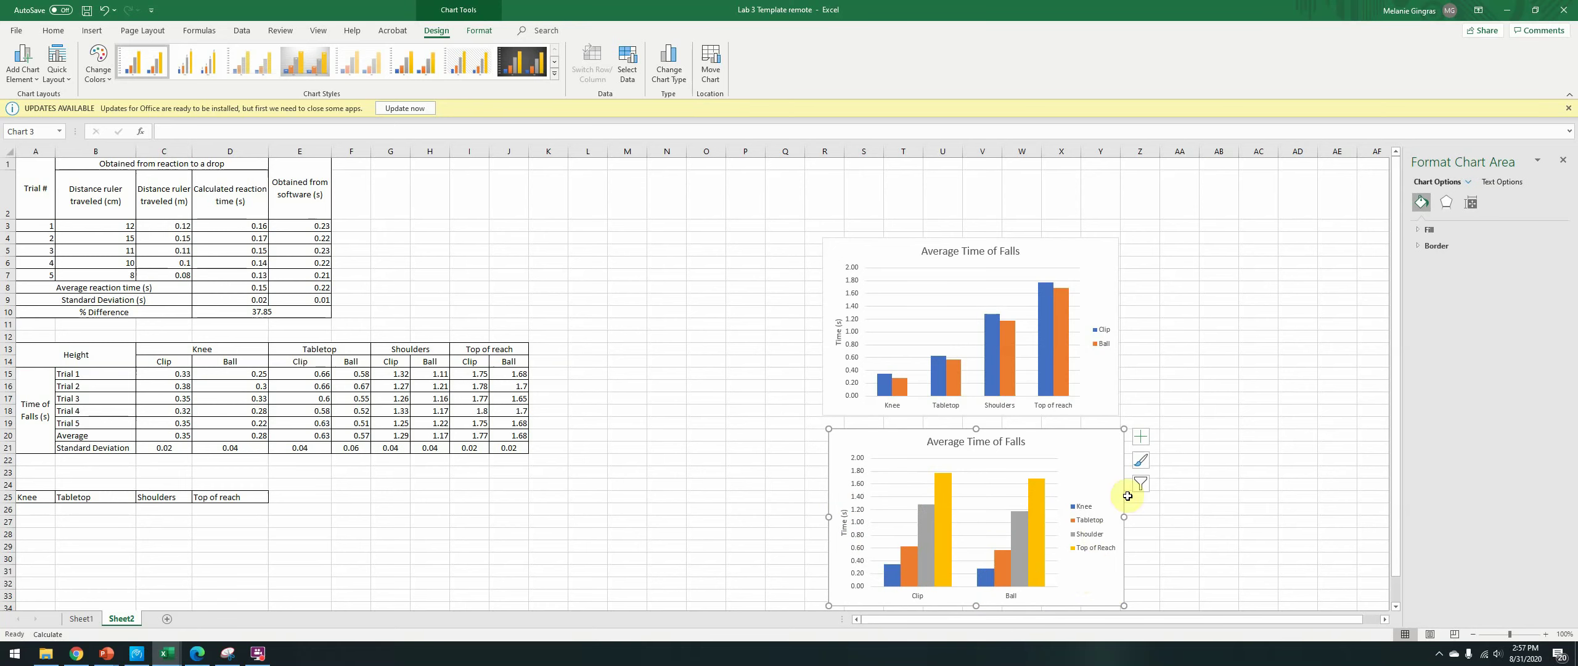
pyautogui.click(1223, 533)
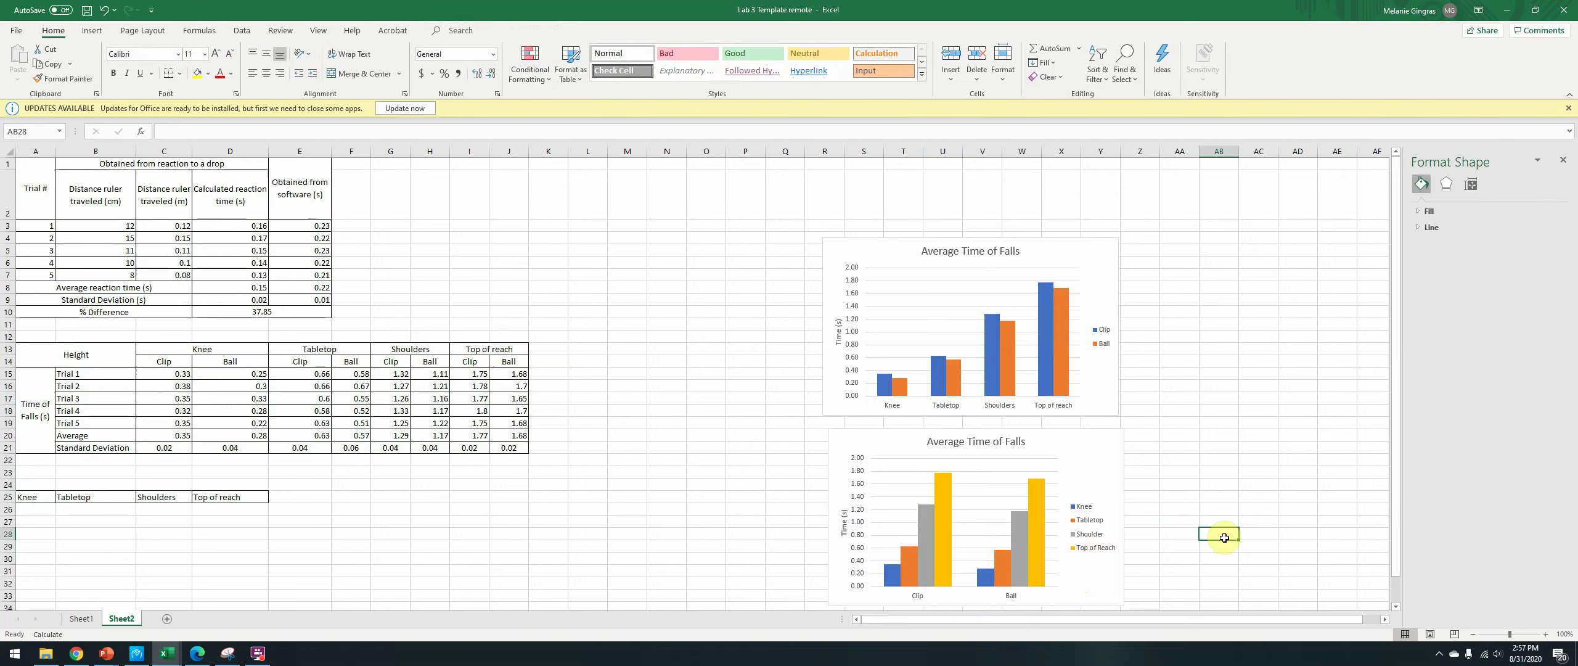